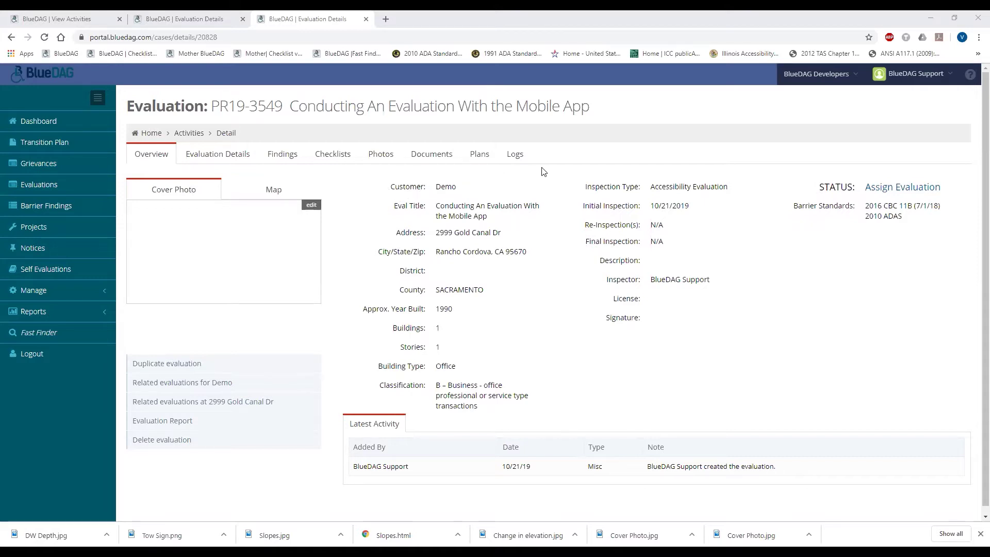
Set the portal evaluation's status from Assign Evaluation to Conducting Evaluation and save
left_click(887, 190)
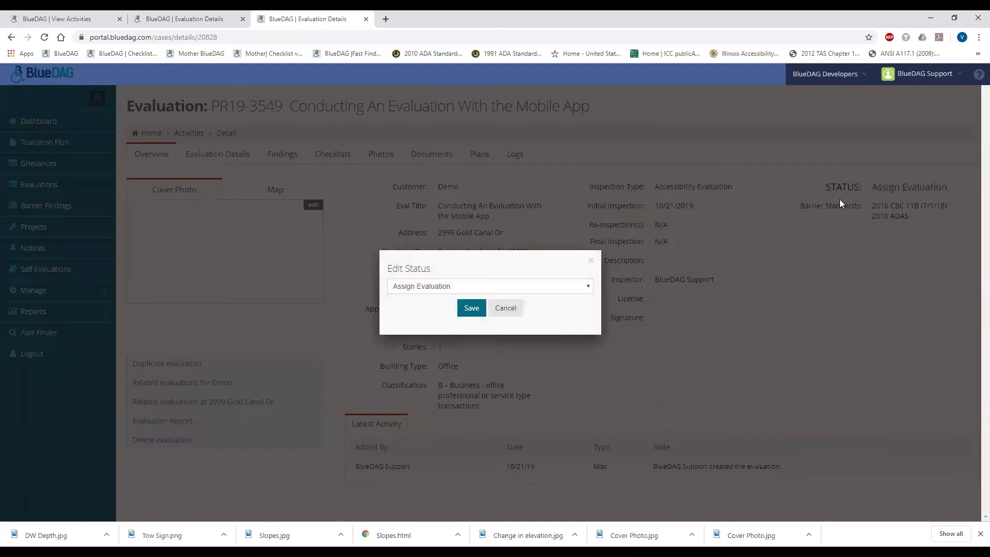
left_click(563, 286)
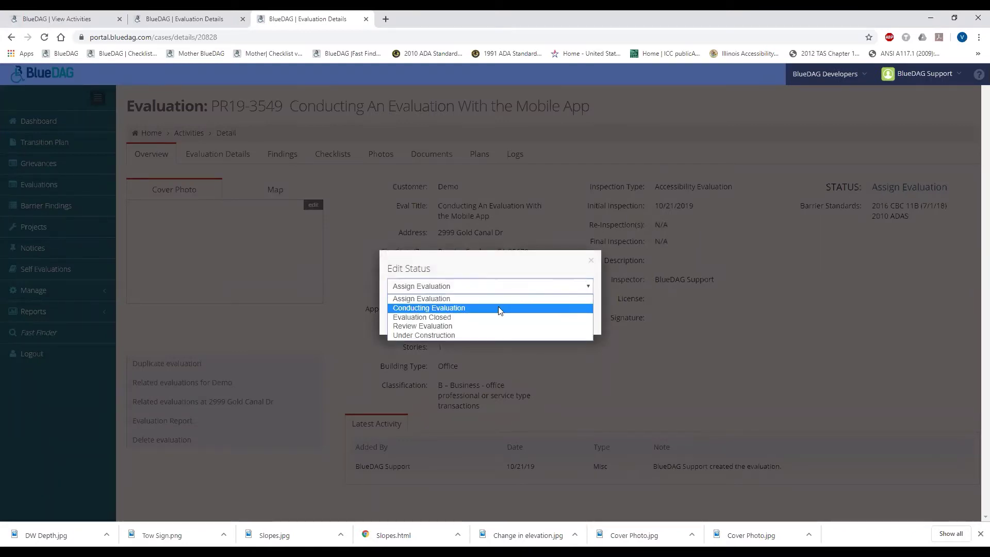
left_click(425, 308)
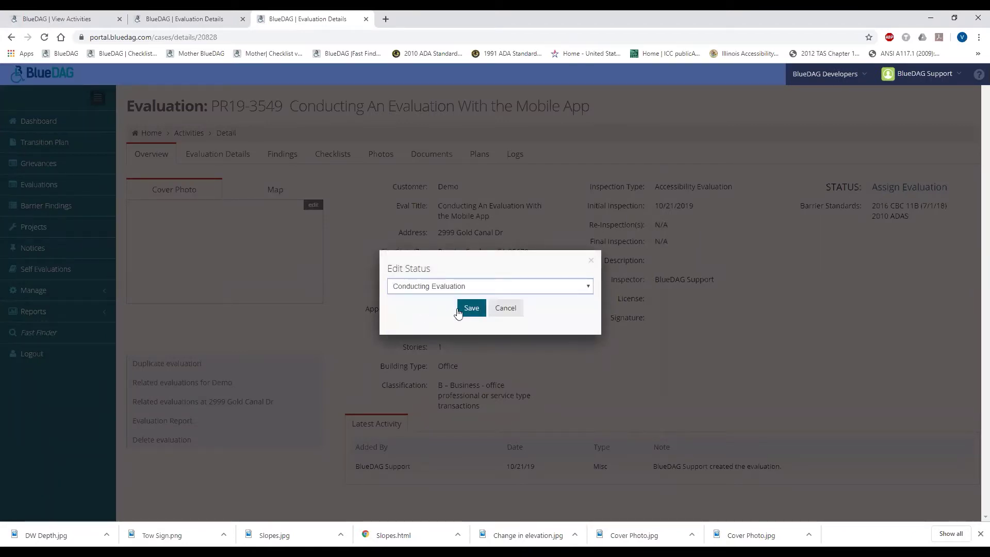
left_click(471, 309)
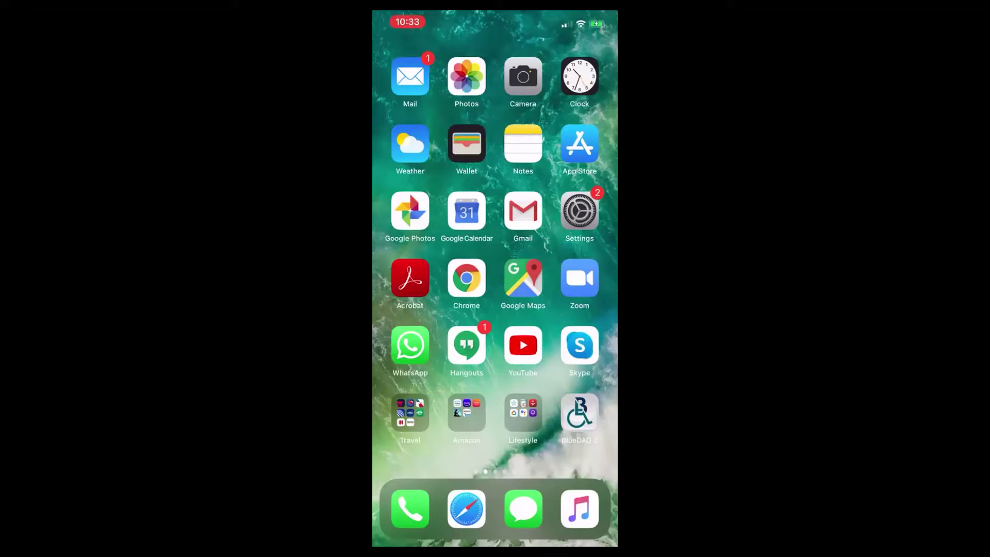
Launch BlueDAG and open the 'Conducting An Evaluation With the Mobile App' evaluation
left_click(580, 414)
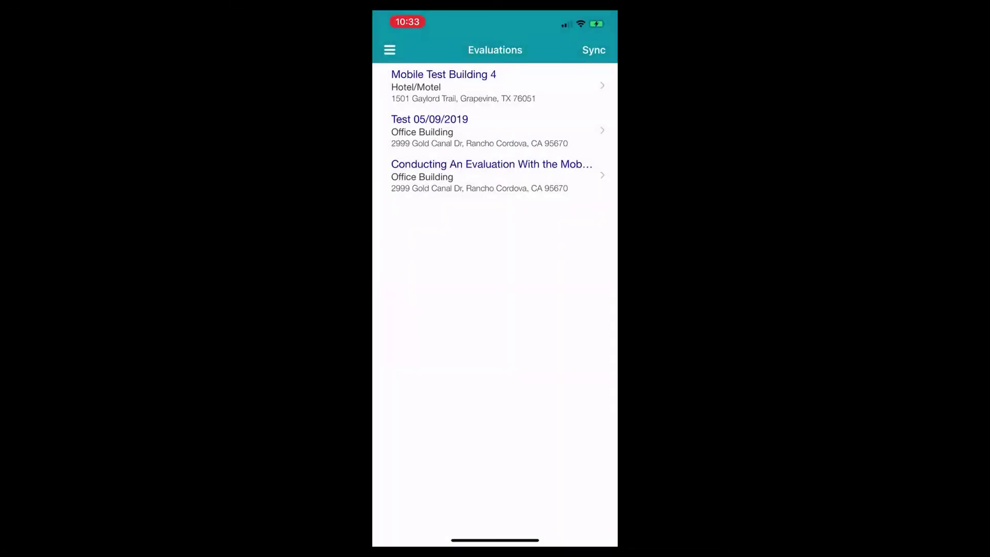
left_click(491, 175)
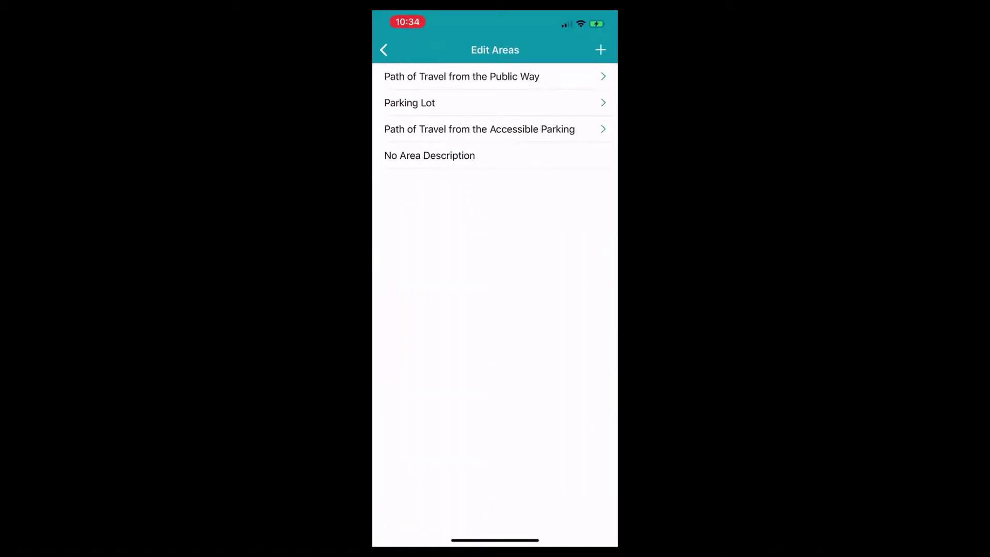
Add an area named 'Mobile Demo Area' to the evaluation and save it
left_click(600, 50)
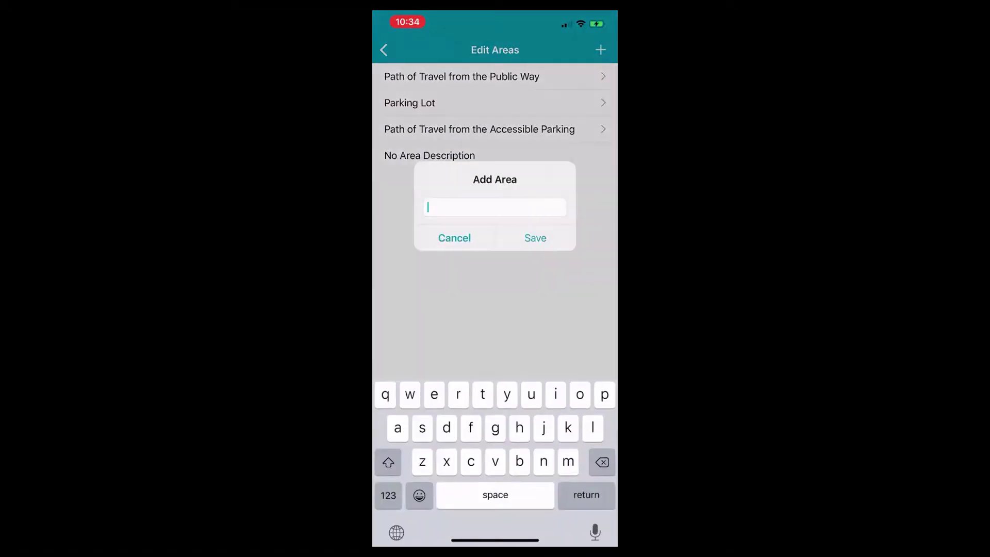
type("M")
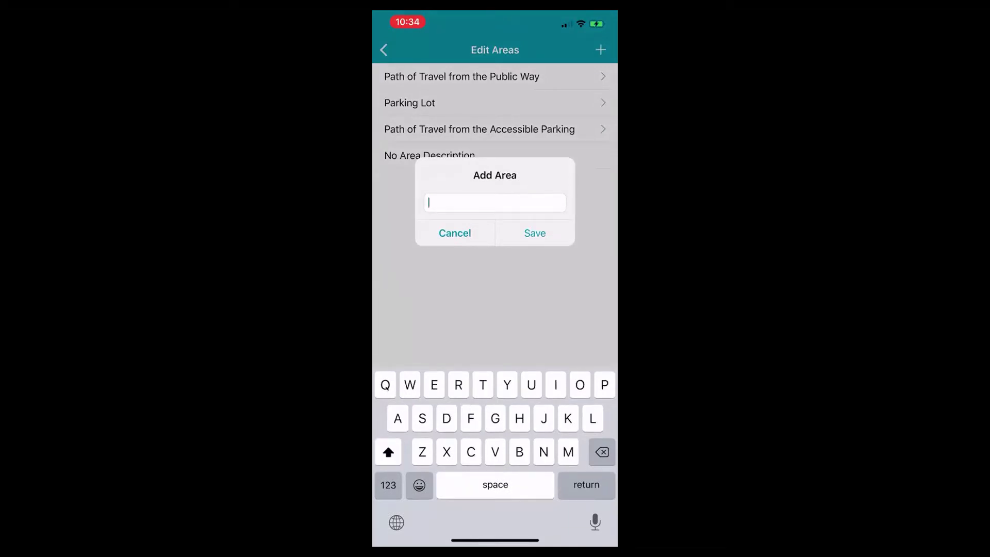
type("obile ")
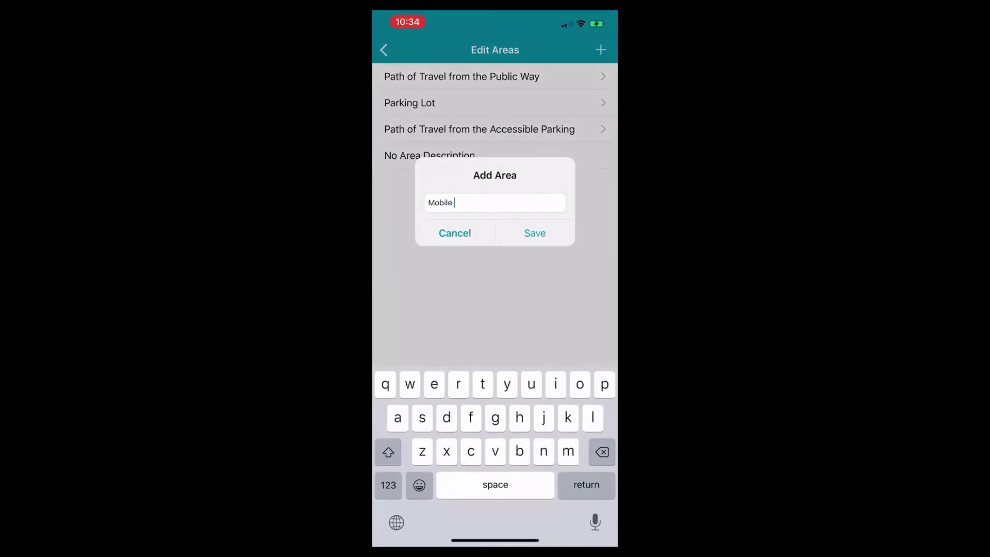
type("Demo Area")
left_click(535, 232)
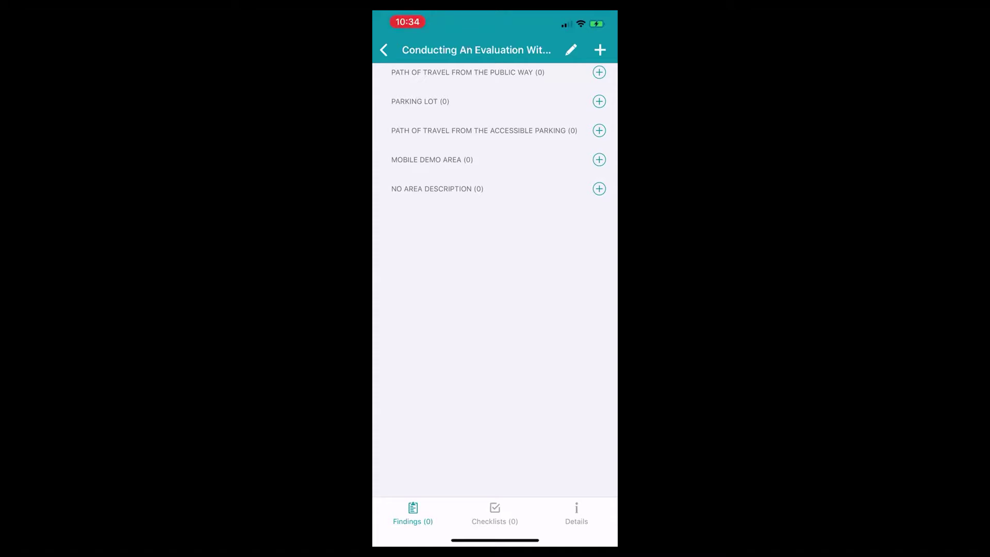
On the Details screen, photograph the BlueDAG note and use it as the cover image
left_click(576, 514)
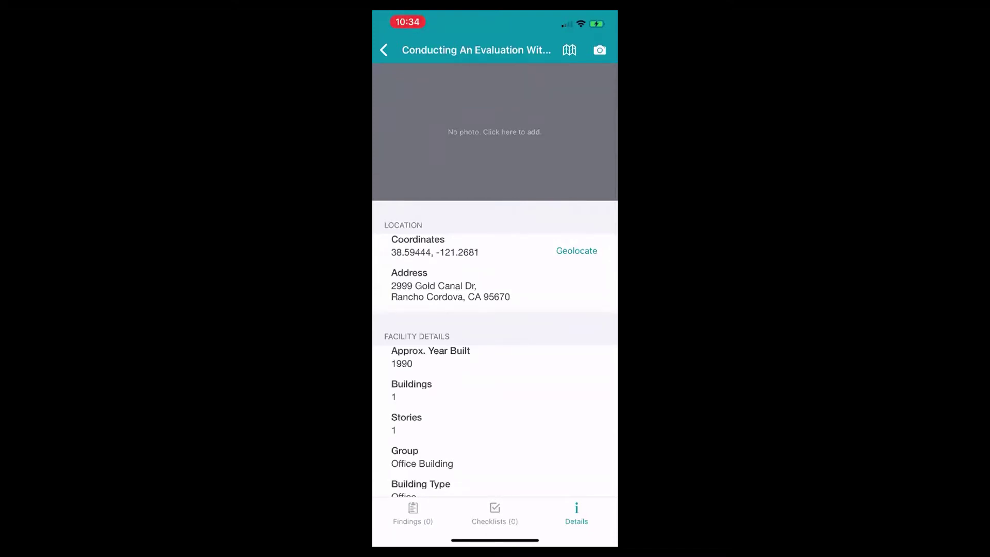
left_click(599, 50)
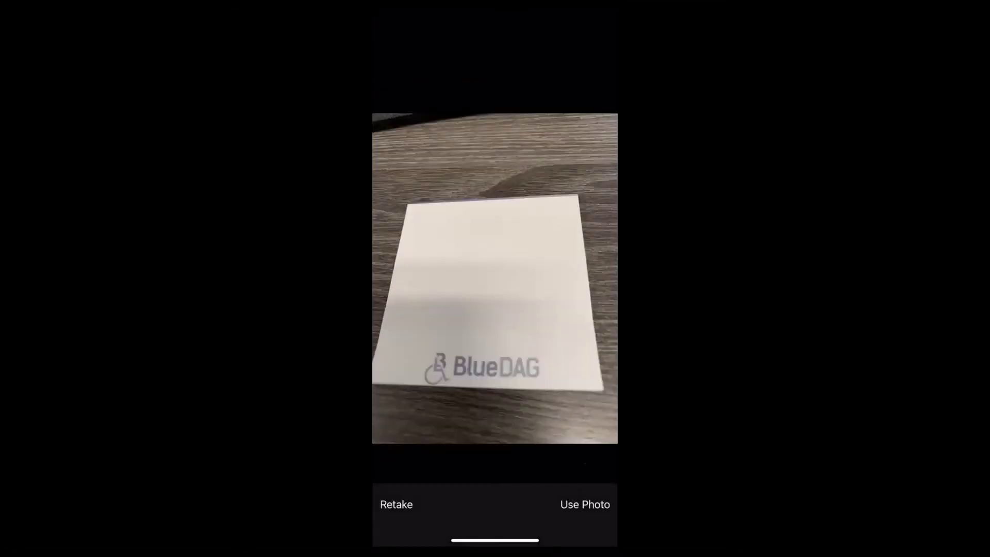
left_click(585, 504)
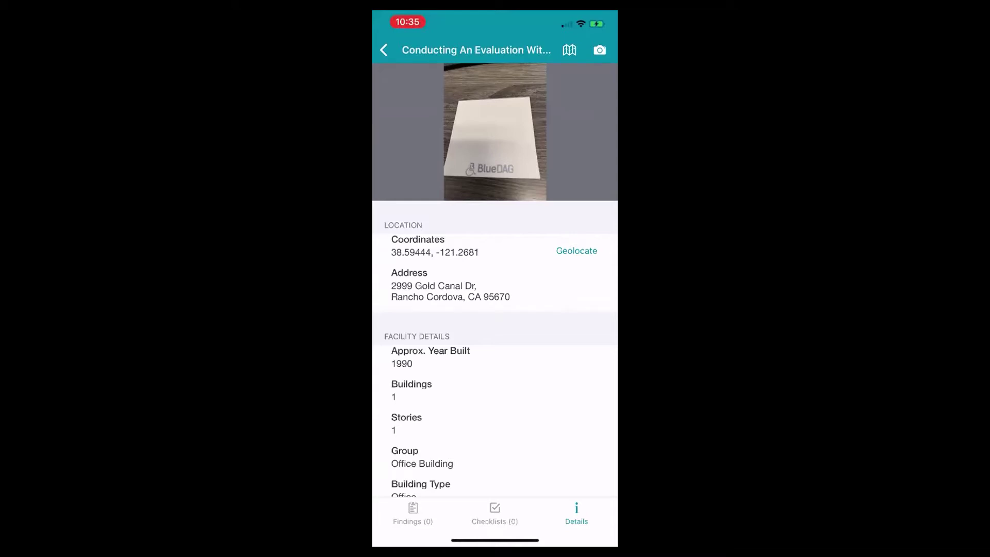
Add a Path of Travel from the Public Way finding with two Finding 1 note photos
left_click(412, 514)
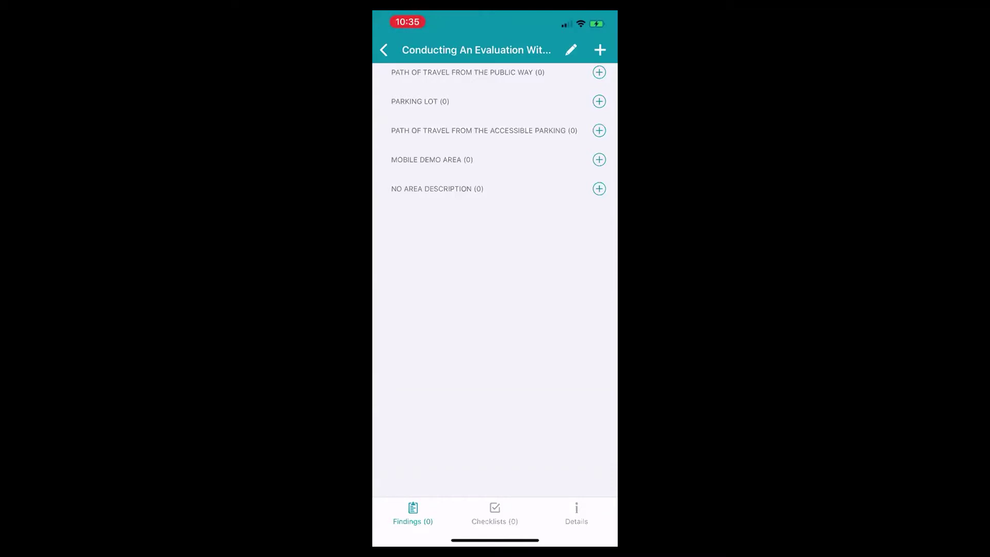
left_click(599, 72)
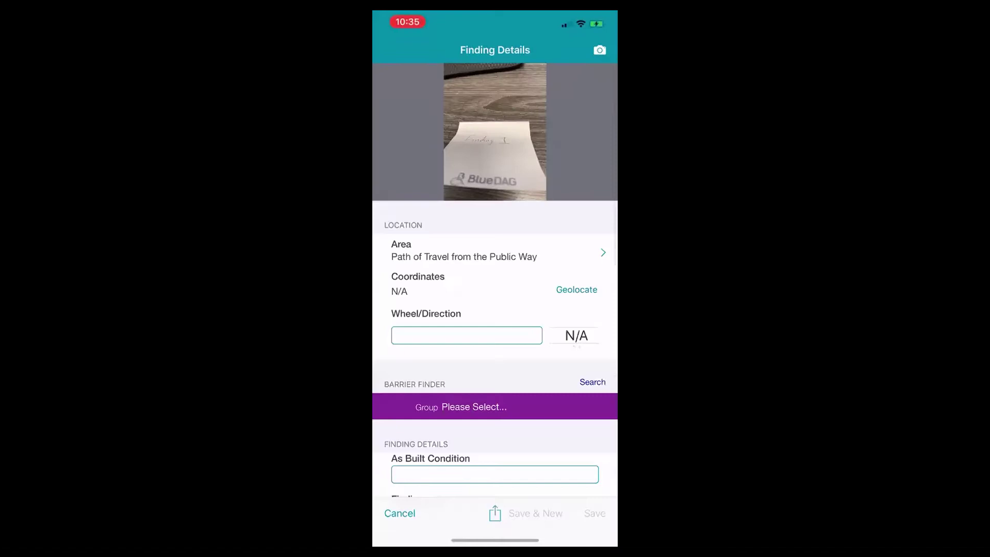
left_click(599, 50)
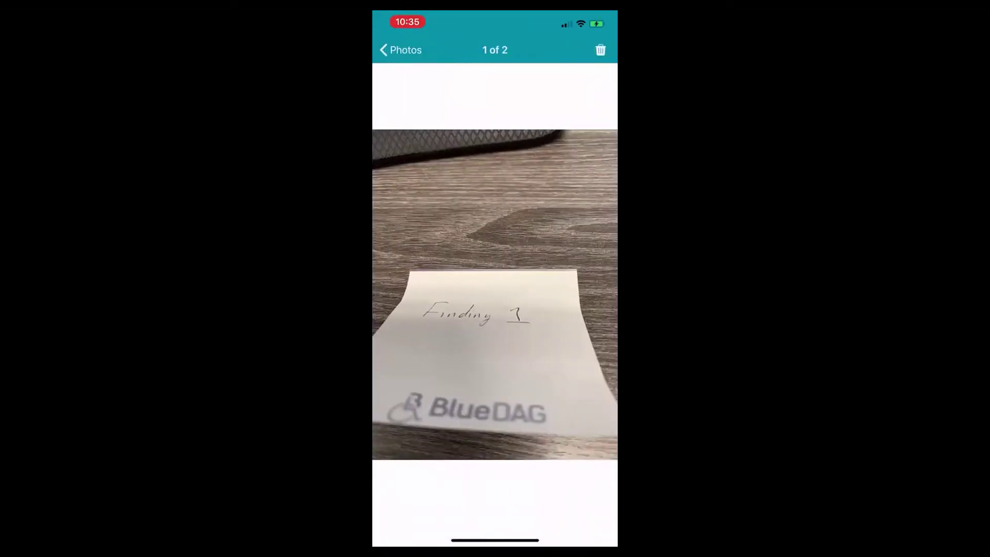
left_click_drag(557, 310, 464, 310)
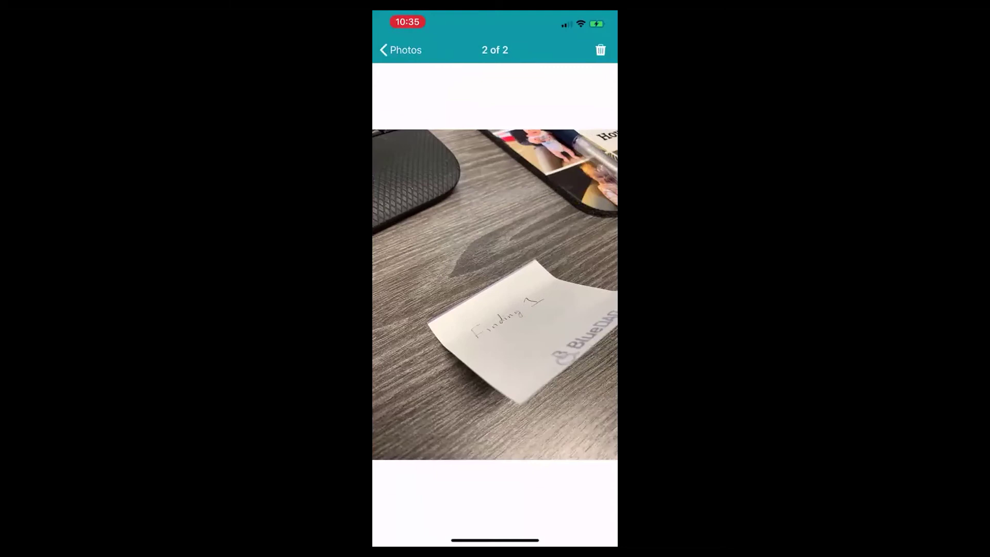
left_click(400, 50)
left_click(414, 49)
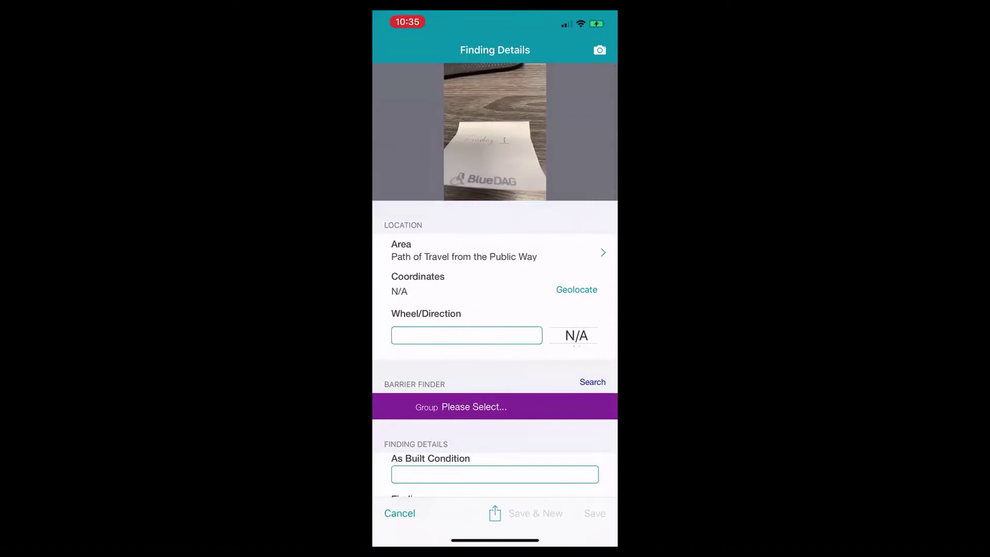
scroll(495, 280, "down", 5)
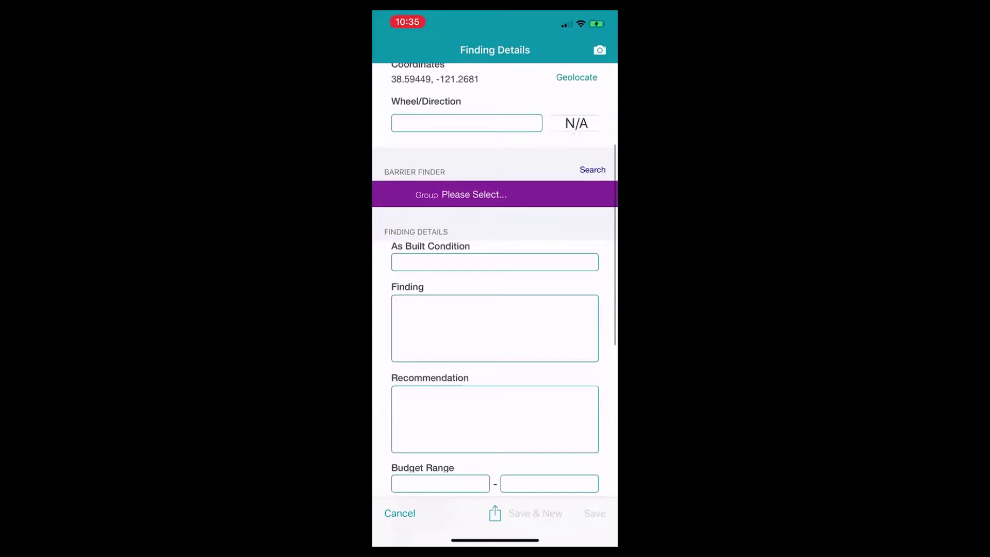
Classify the barrier as Accessible Routes, Exterior, Change in Elevation, Greater Than 1/4 inch
left_click(474, 195)
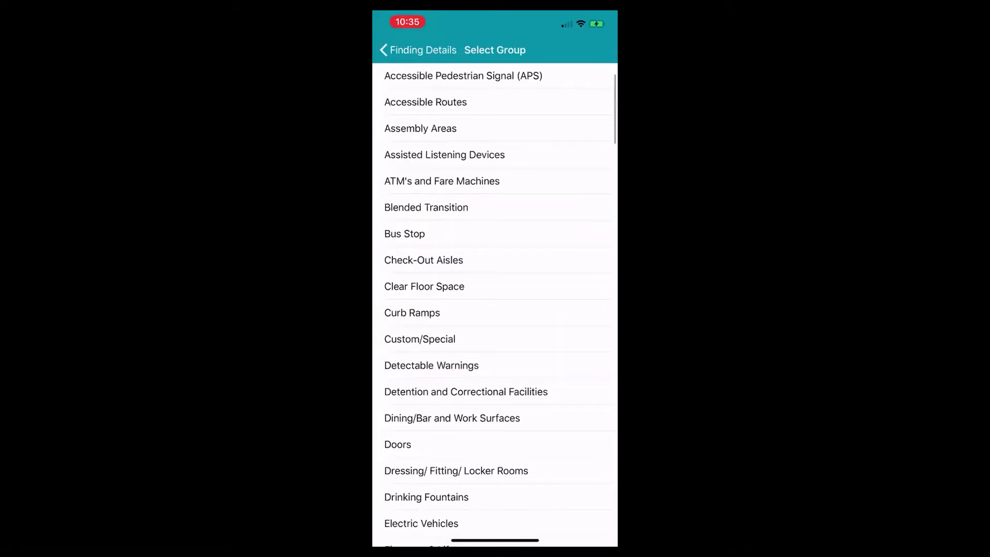
scroll(495, 310, "down", 5)
scroll(495, 310, "up", 5)
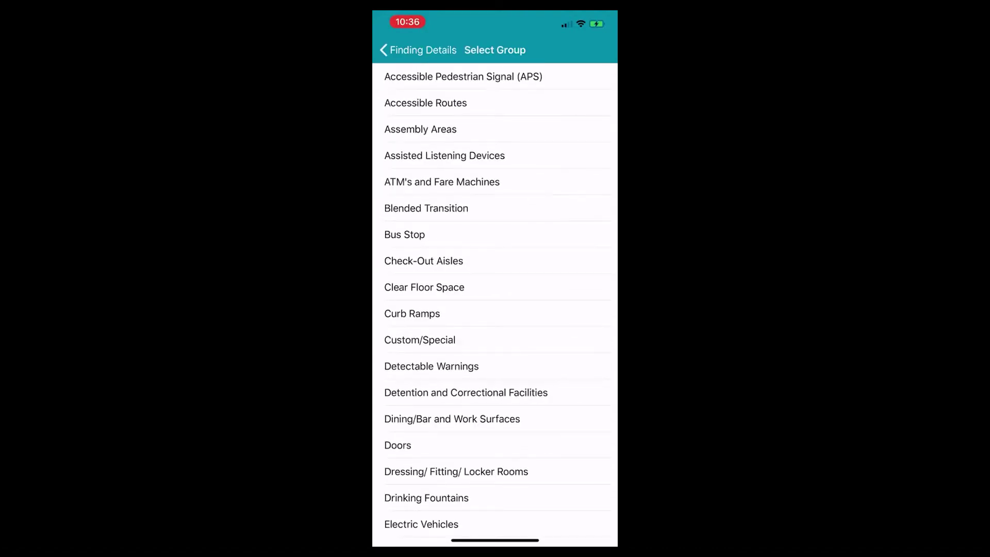
left_click(426, 103)
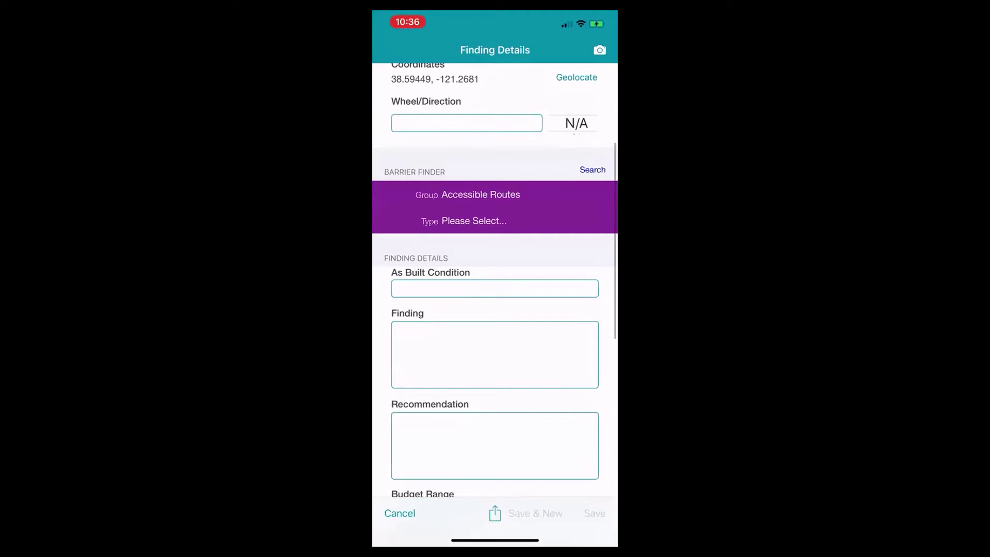
left_click(474, 221)
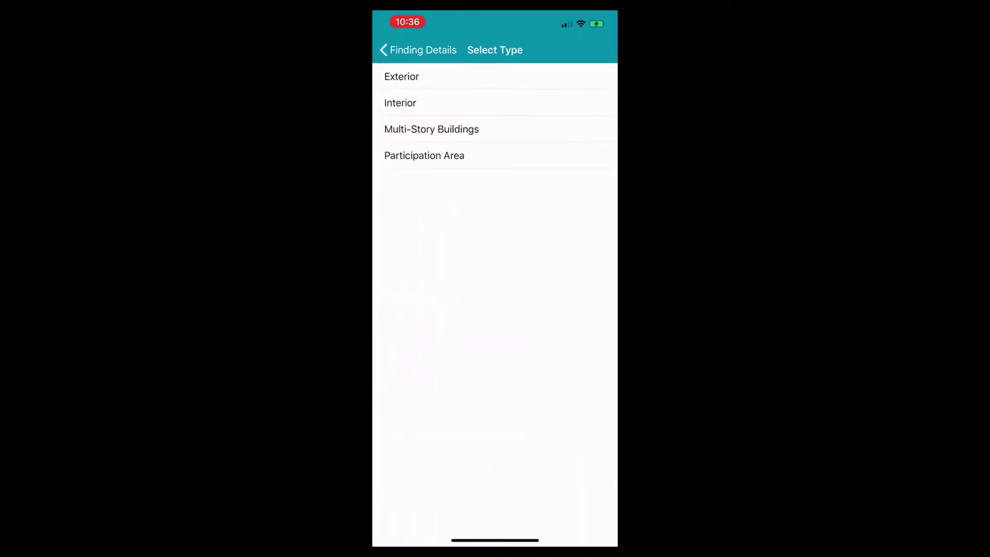
left_click(402, 77)
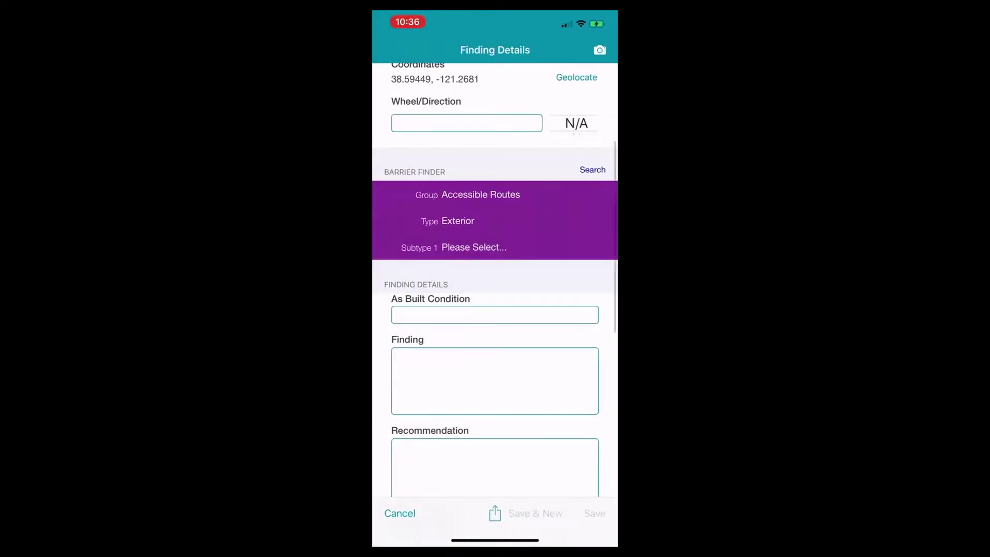
left_click(474, 247)
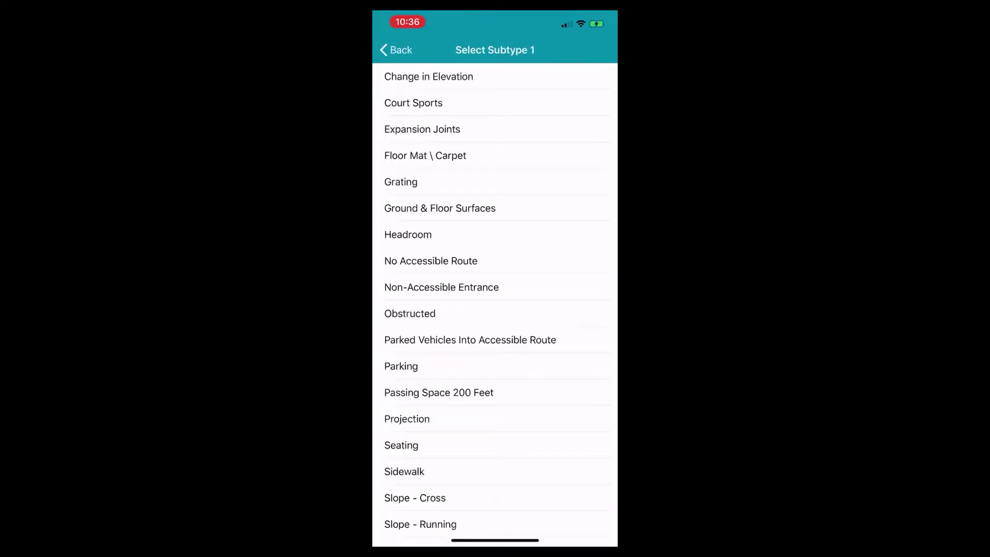
left_click(429, 77)
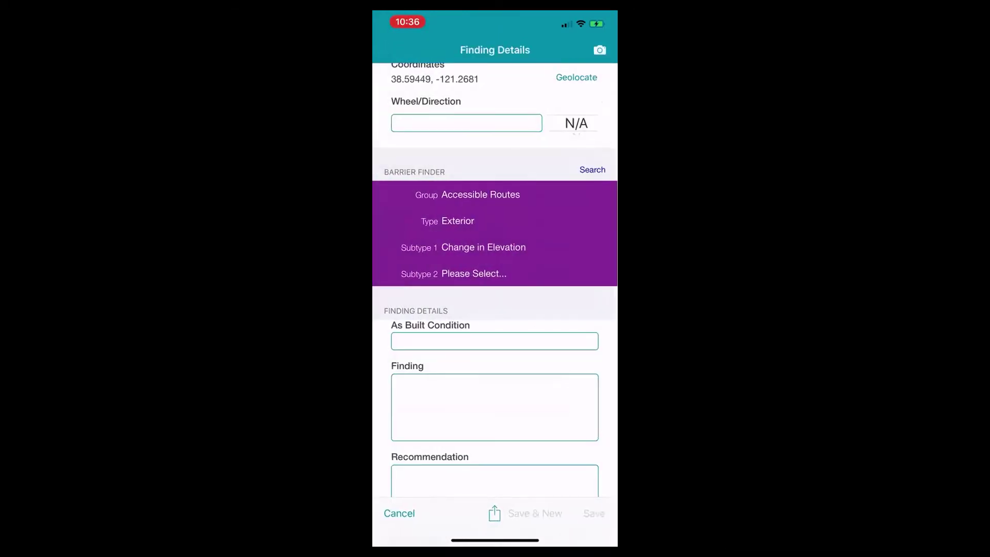
left_click(473, 272)
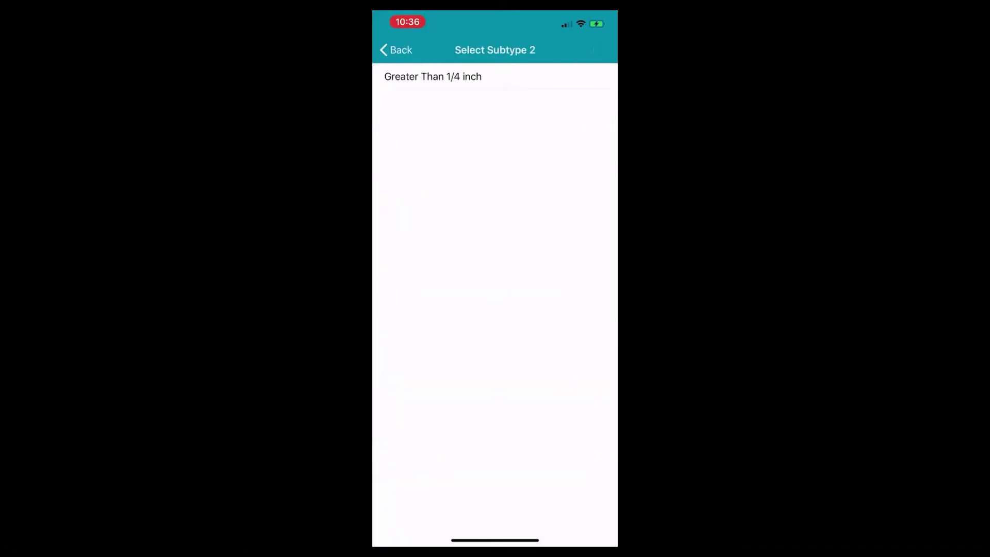
left_click(433, 77)
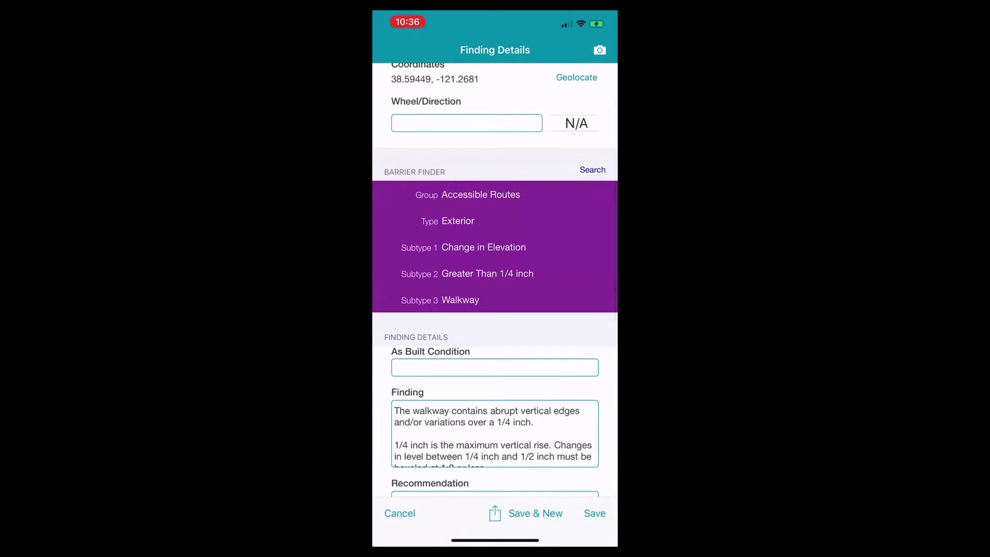
Enter as-built condition 1 1/4 inches and recommendation 'Repair sidewalk'
left_click(494, 368)
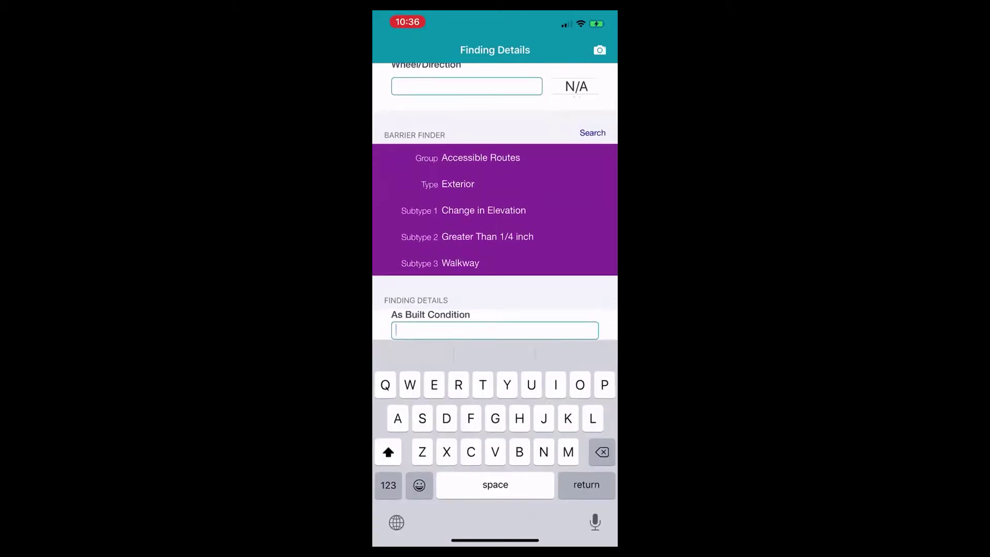
left_click(389, 483)
type("1")
left_click(389, 484)
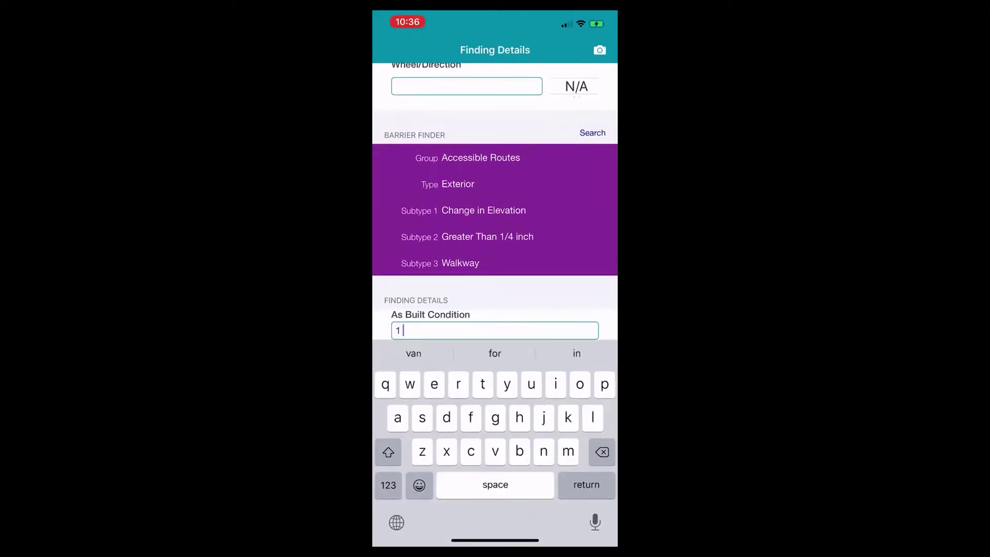
type("1/4 ")
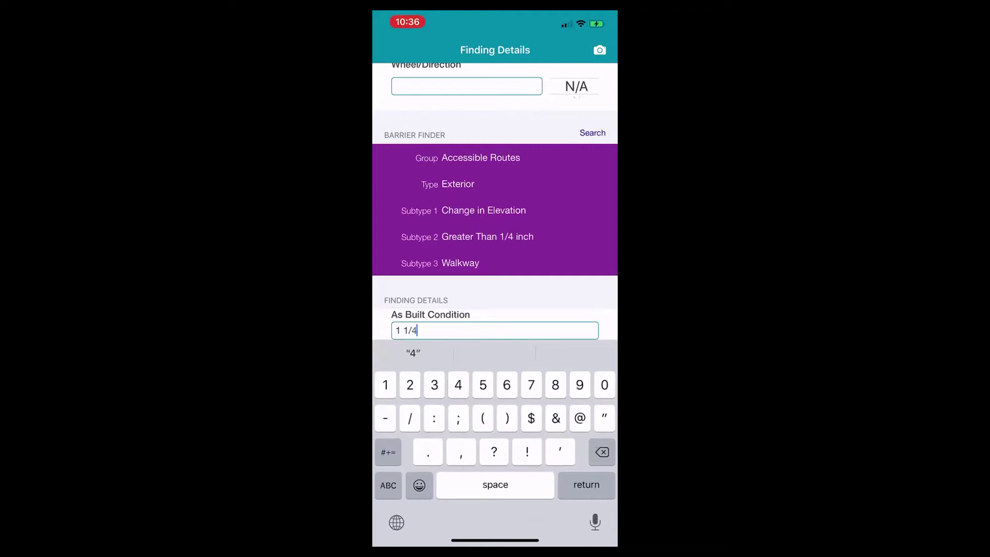
type("inche")
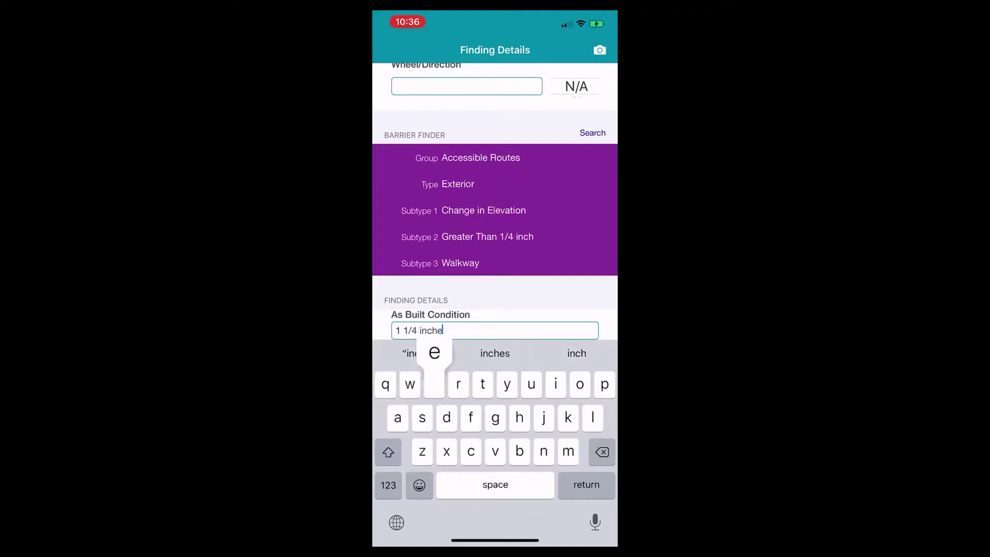
type("s")
key("Return")
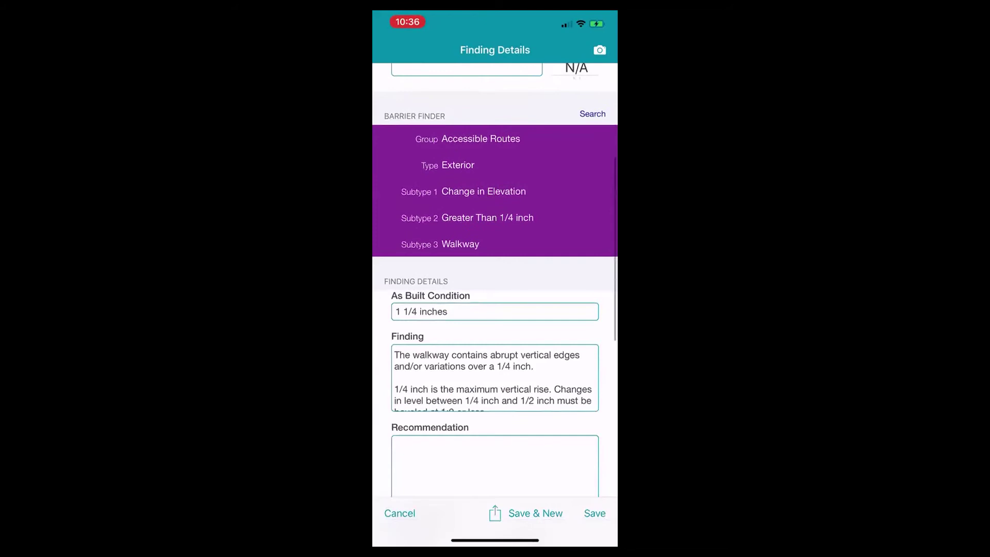
scroll(496, 309, "down", 2)
left_click(495, 395)
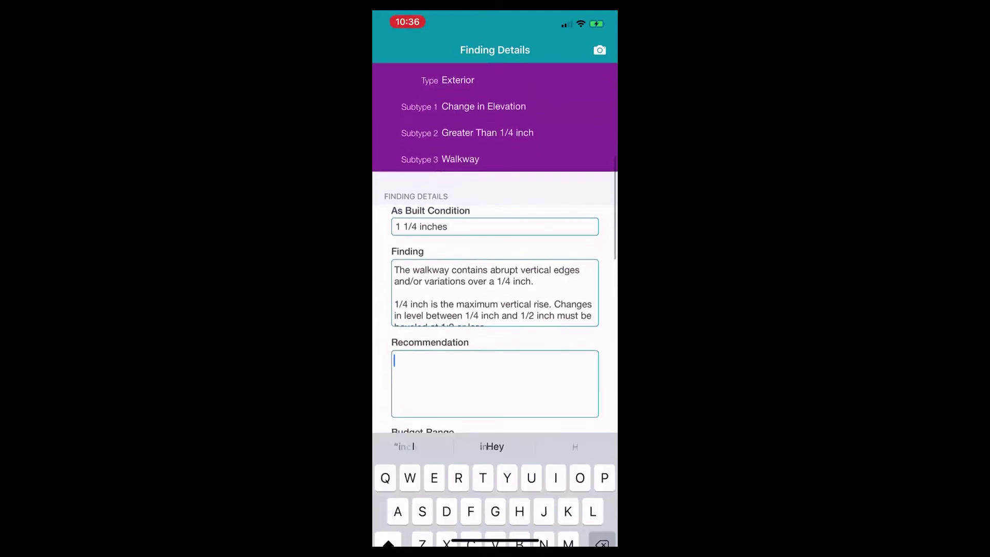
key("Return")
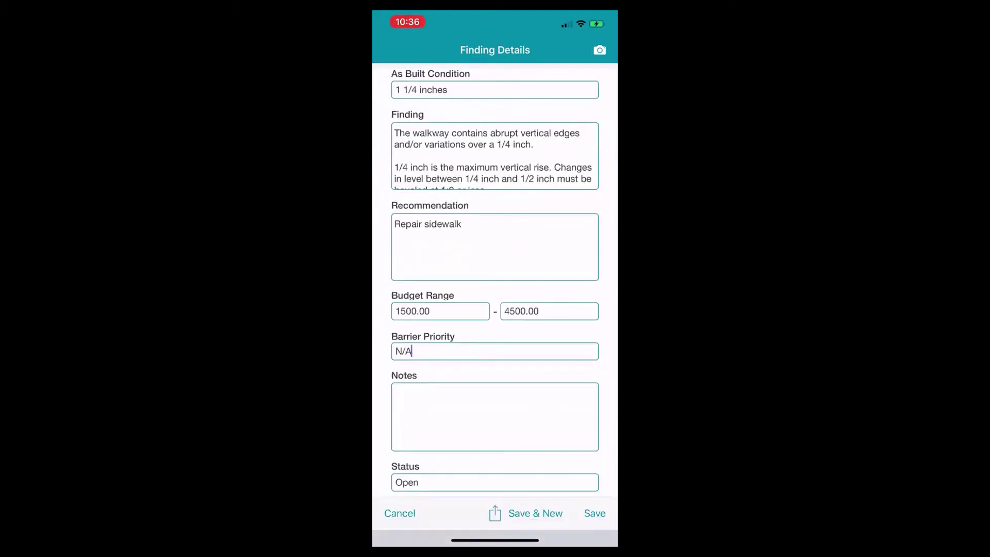
Set barrier priority to Important (2), add demo notes, and keep status Open
left_click(495, 351)
scroll(495, 482, "down", 4)
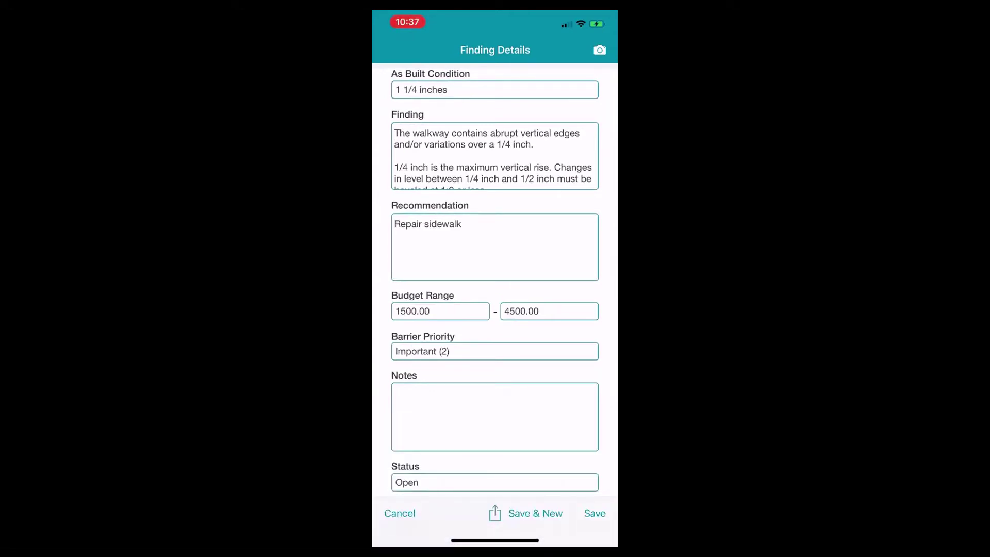
scroll(495, 279, "down", 3)
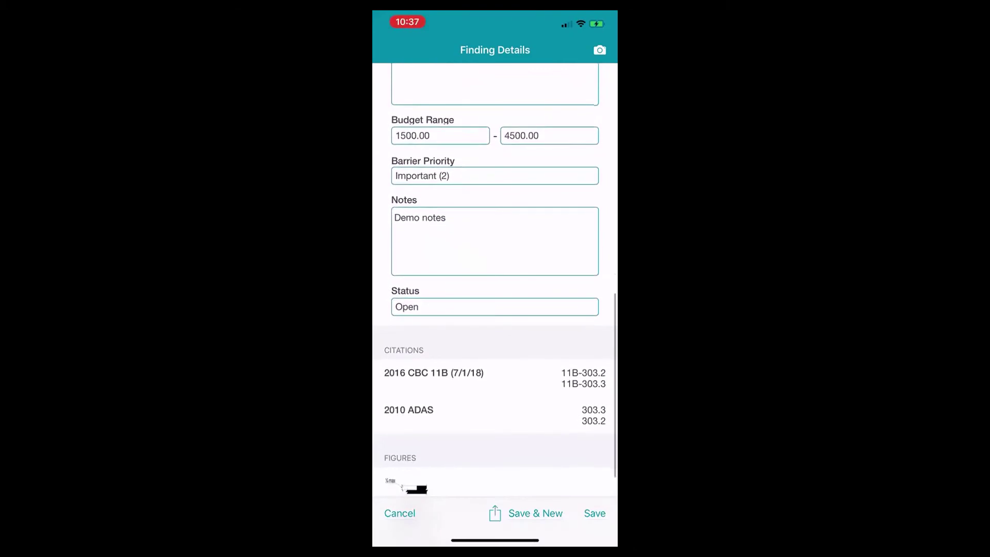
scroll(495, 287, "down", 2)
left_click(495, 254)
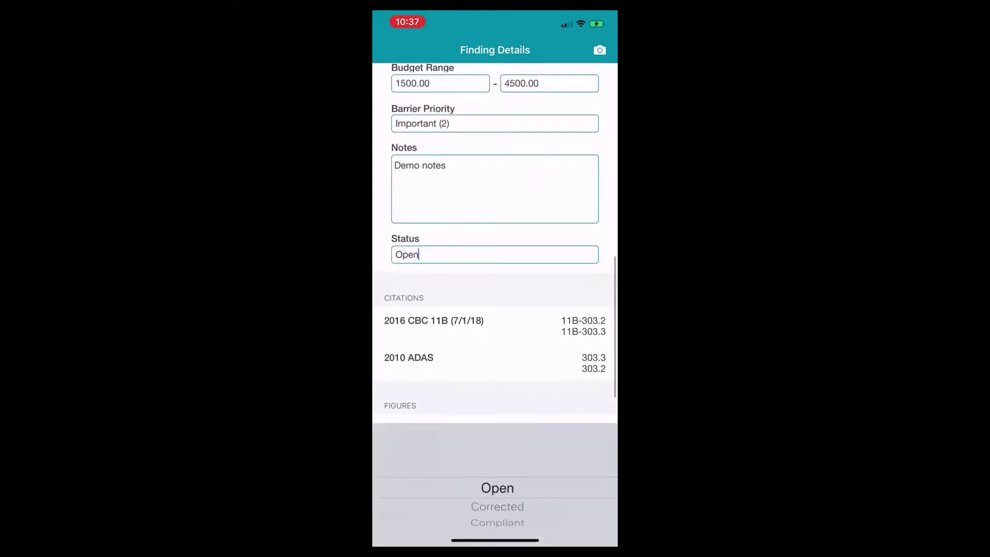
mouse_move(497, 495)
left_mouse_down()
mouse_move(498, 457)
mouse_move(497, 503)
left_mouse_up()
left_click(496, 348)
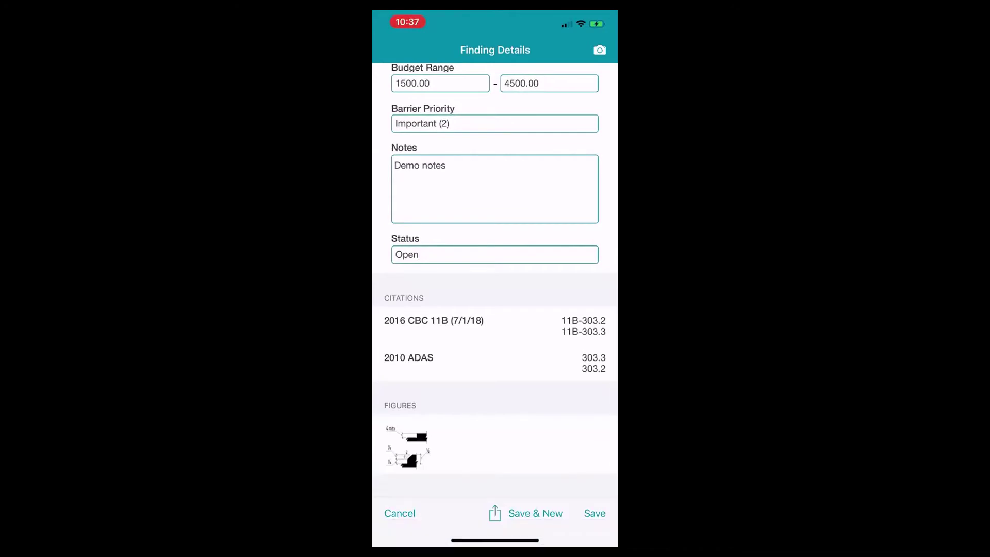
scroll(496, 287, "down", 1)
Preview the code figure full screen, then dismiss the duplicate-or-delete options
left_click_drag(495, 348, 483, 349)
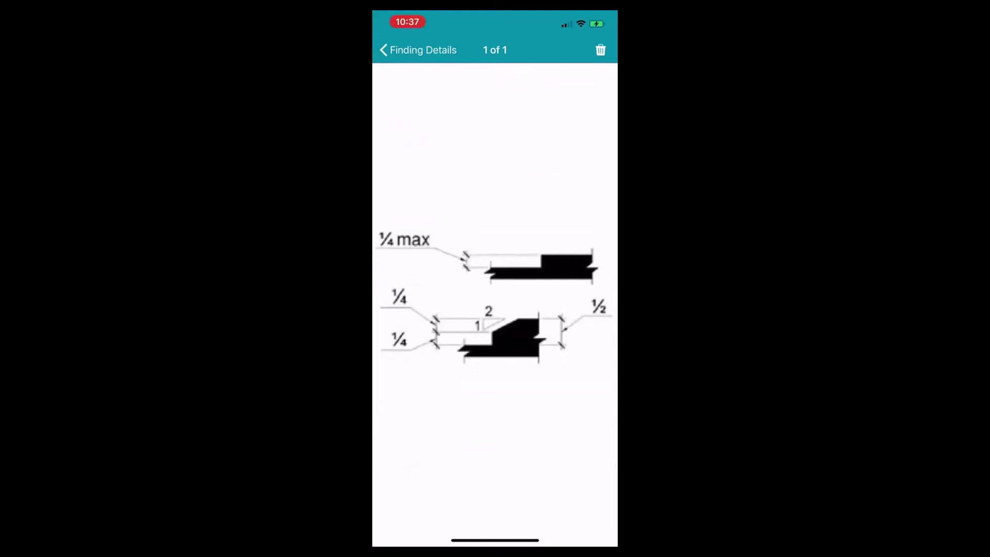
left_click(417, 49)
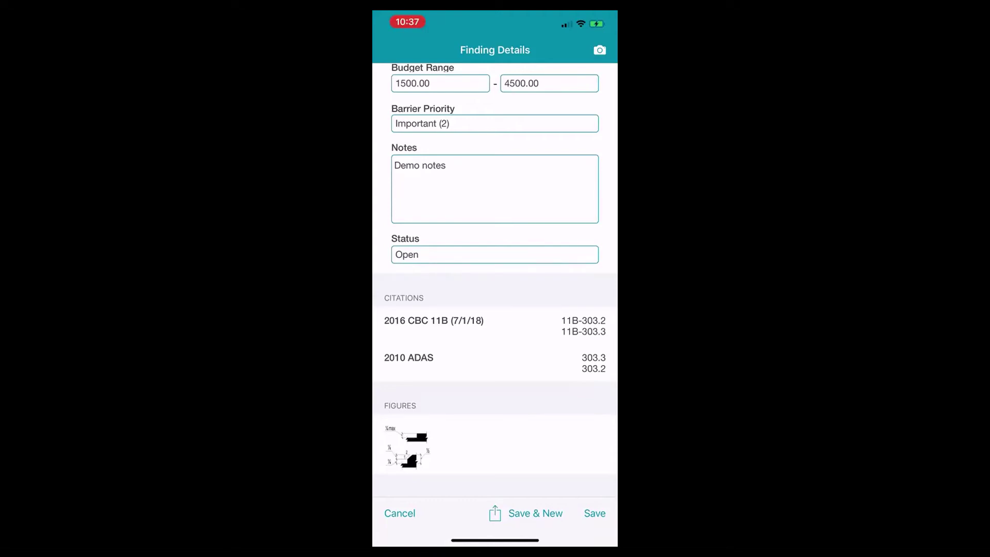
left_click(495, 513)
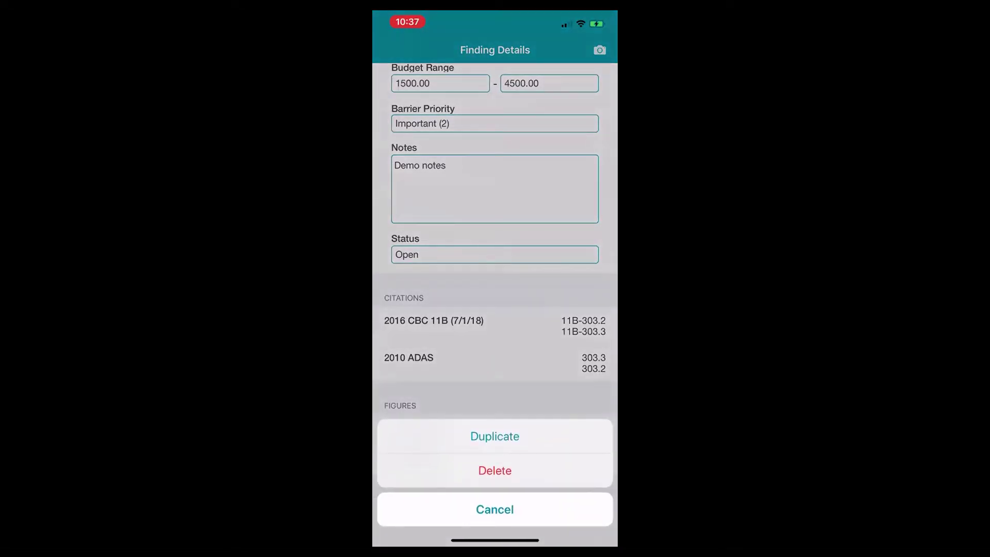
left_click(495, 509)
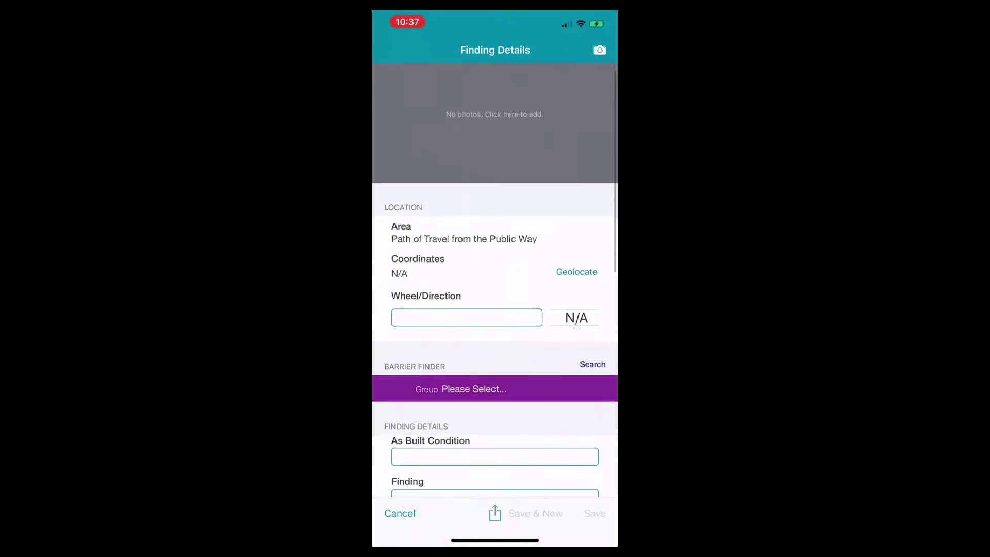
scroll(495, 285, "down", 2)
scroll(495, 285, "up", 2)
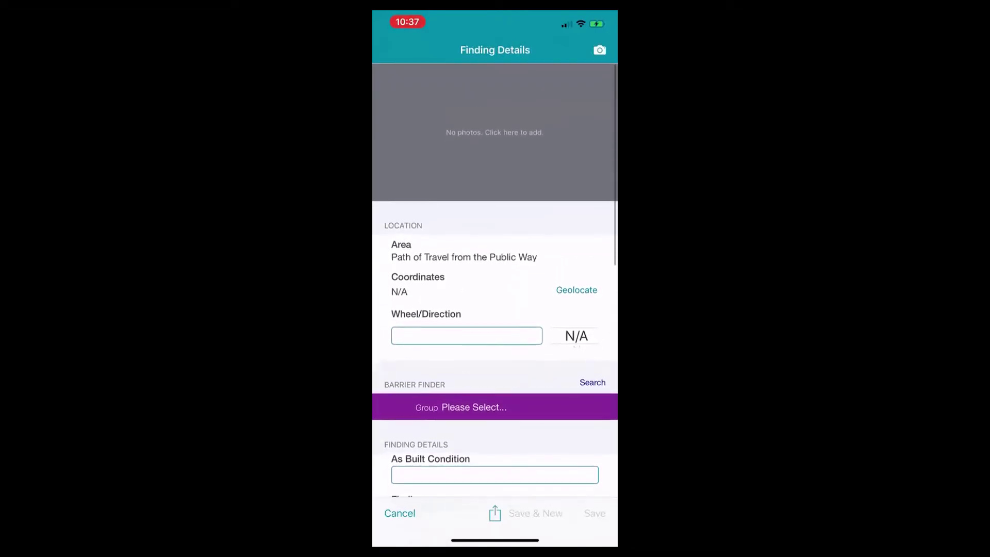
Attach a finding-note photo, record a 65-inch headroom obstruction, and save the finding
left_click(495, 132)
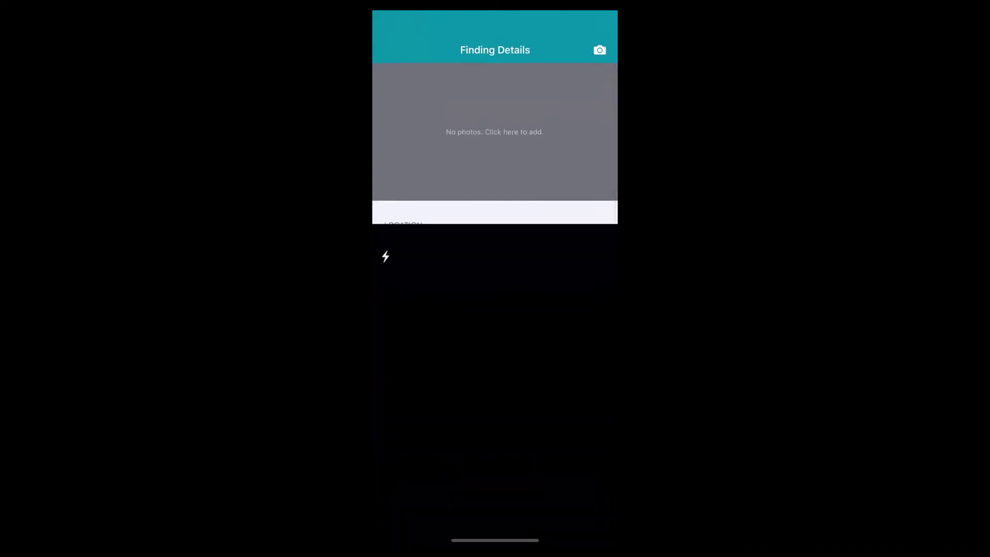
left_click(495, 470)
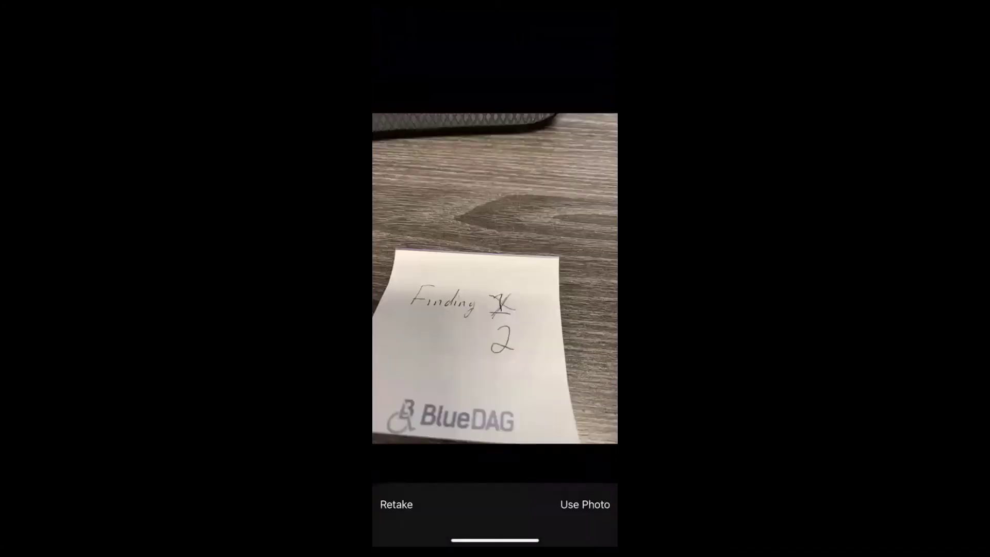
left_click(588, 504)
scroll(495, 310, "down", 3)
scroll(495, 309, "down", 2)
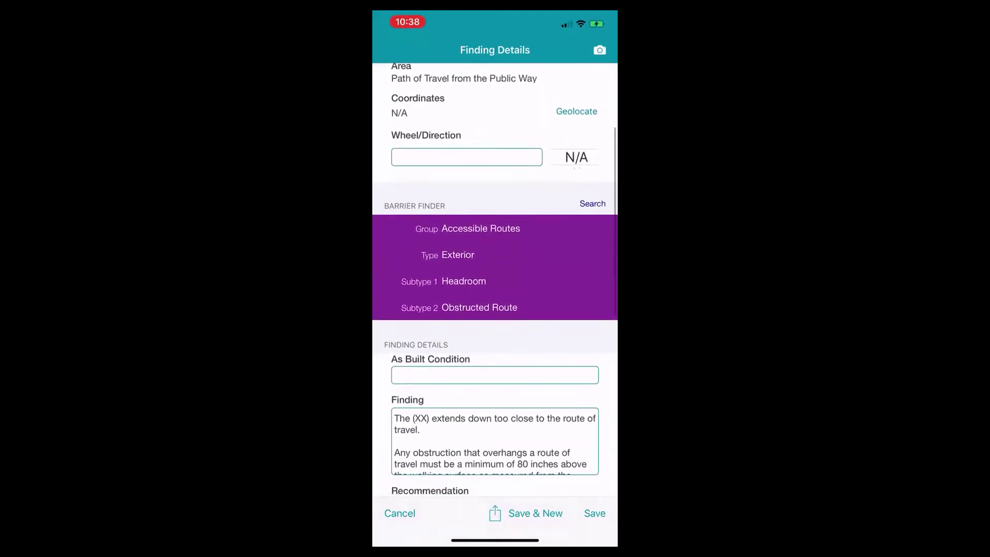
scroll(495, 310, "down", 2)
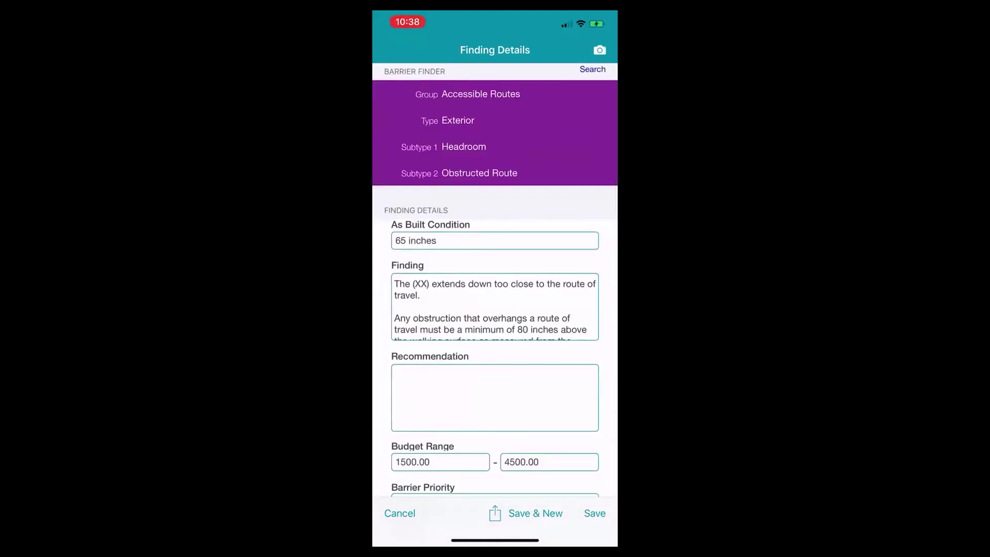
scroll(495, 309, "down", 2)
scroll(496, 310, "up", 4)
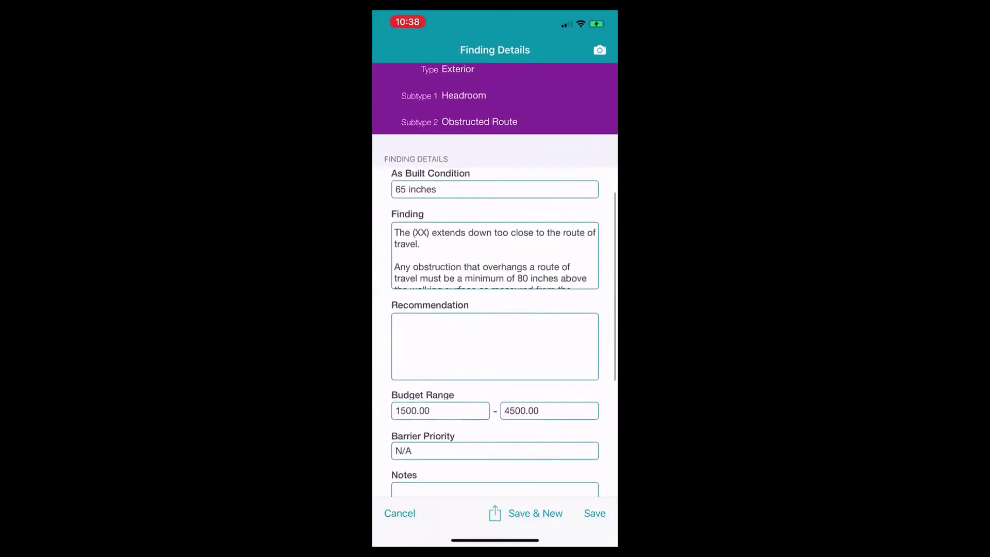
left_click(595, 513)
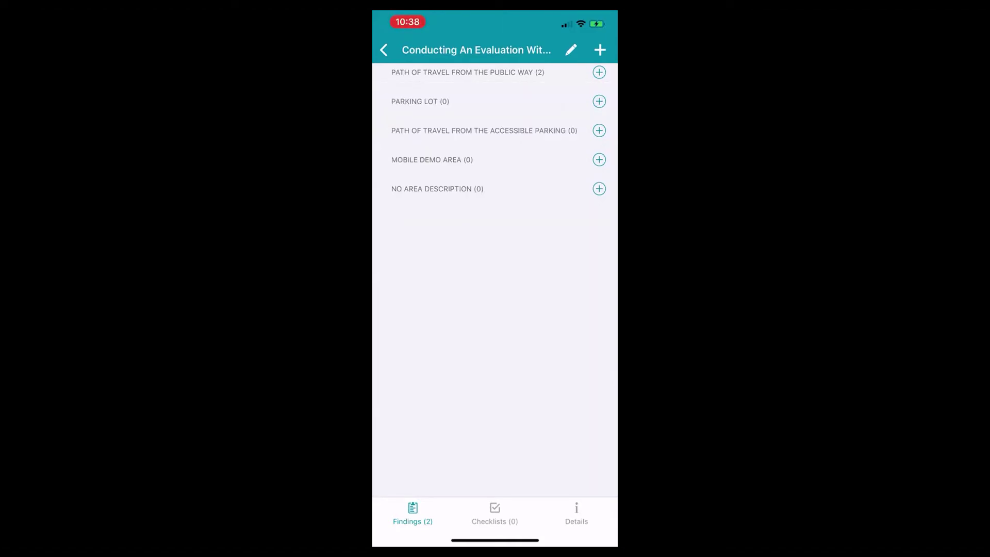
Open the evaluation's checklists and show All checklists instead of only relevant ones
left_click(494, 514)
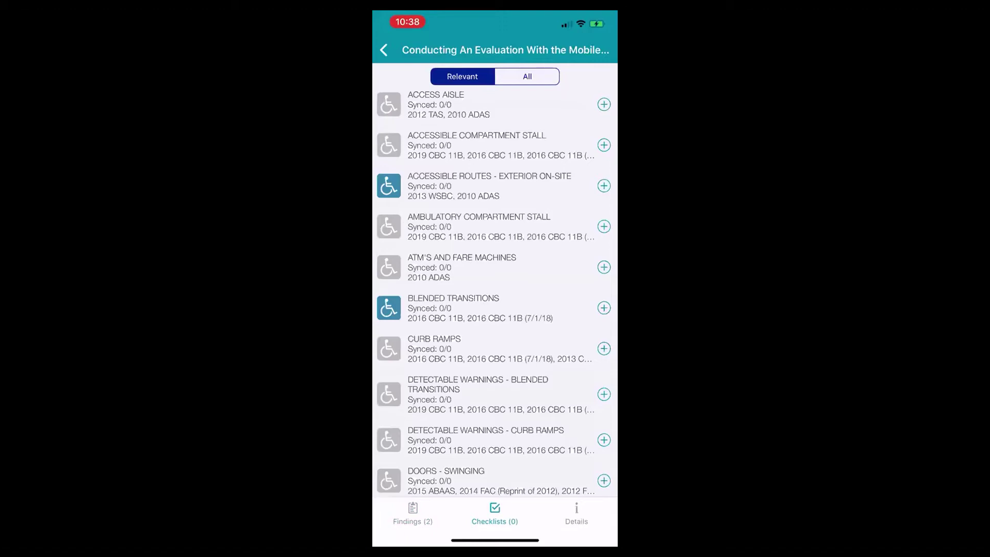
left_click(527, 76)
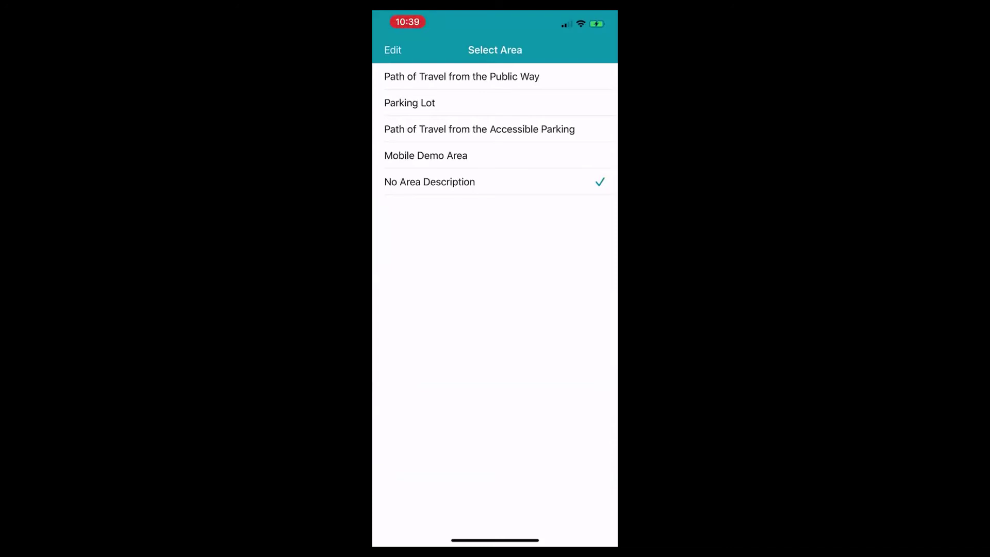
Assign the checklist to Parking Lot, geolocate it, and advance to the facility-type question
left_click(410, 103)
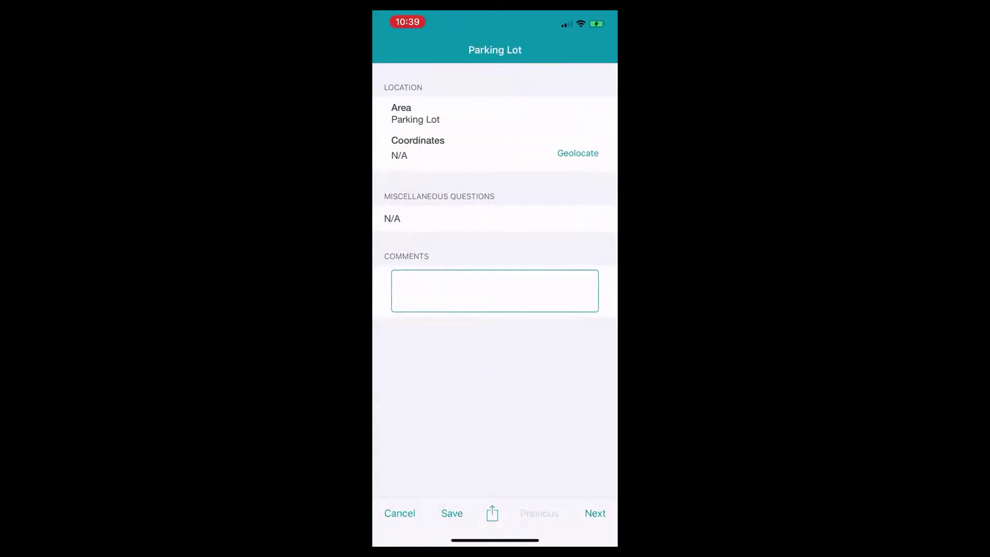
left_click(577, 154)
left_click(595, 513)
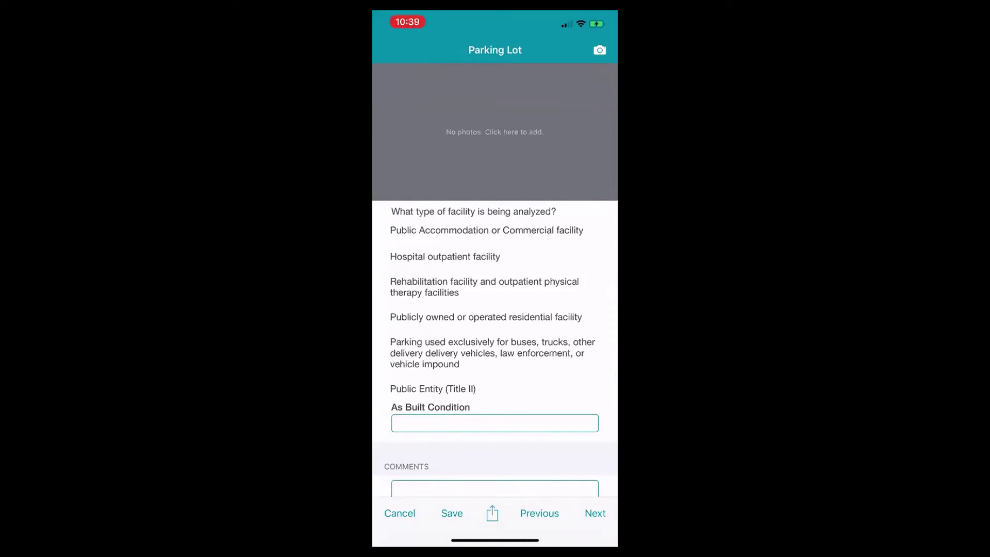
Mark the facility as Public Accommodation or Commercial and review the parking-spaces guidance
left_click(495, 230)
left_click(594, 513)
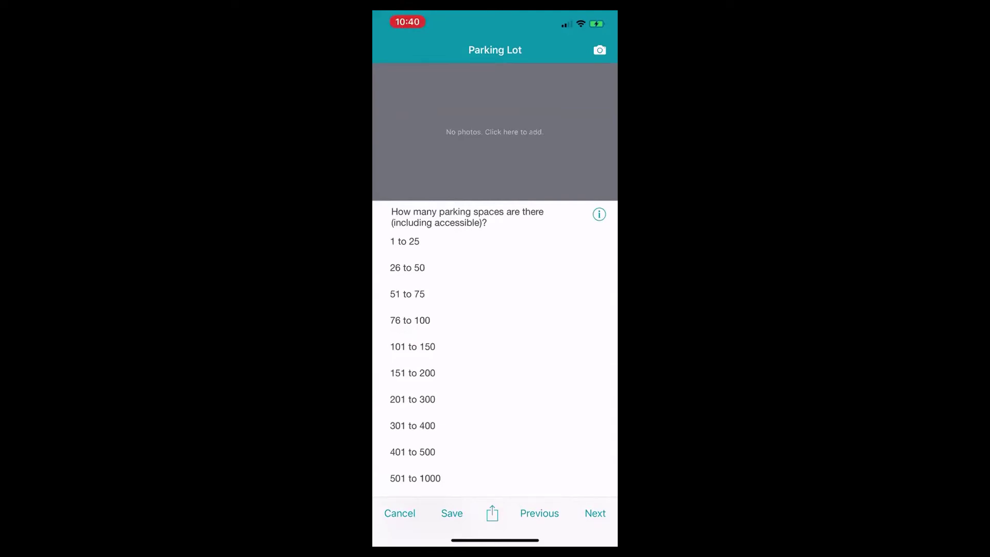
left_click(600, 215)
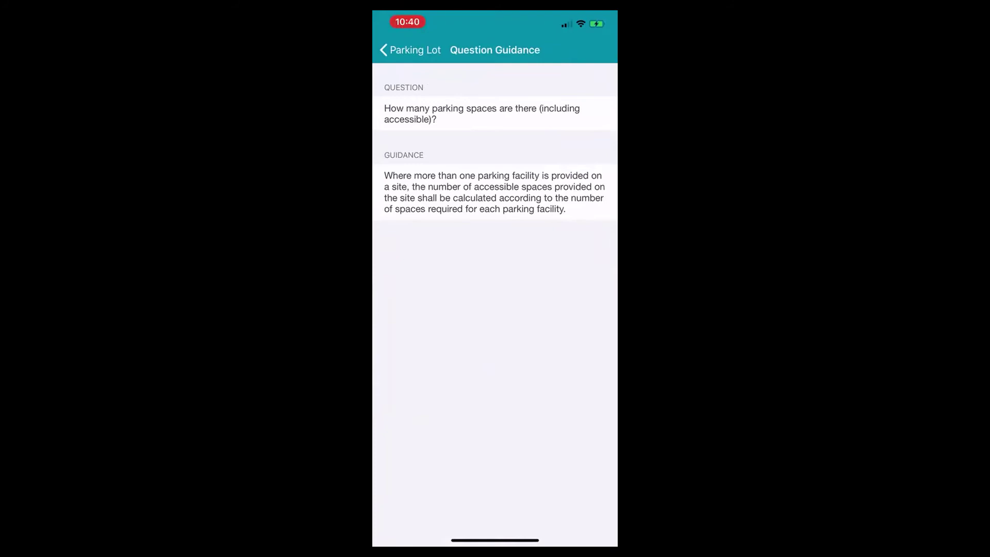
left_click(410, 49)
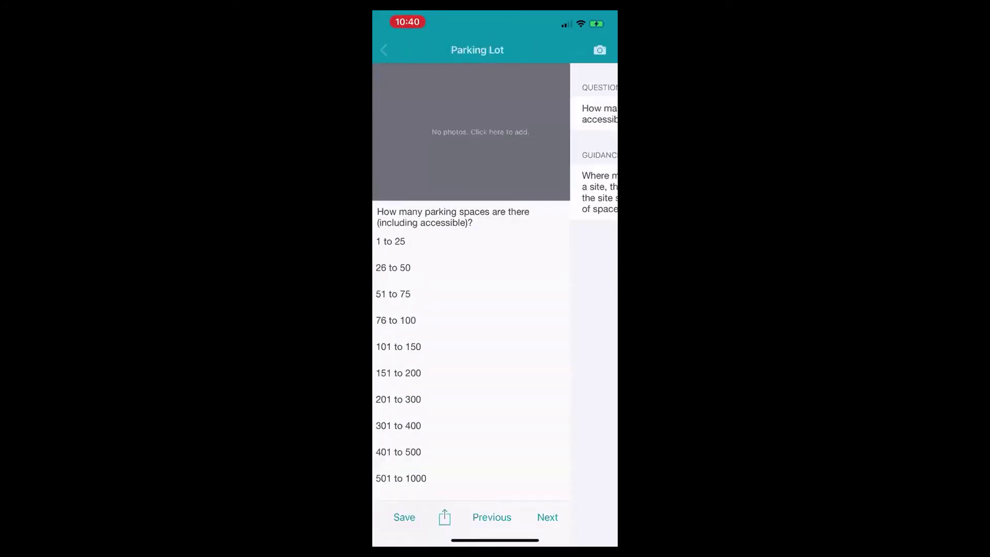
Answer Yes for accessible stalls, reporting enough stalls but no van-accessible stall
left_click(595, 513)
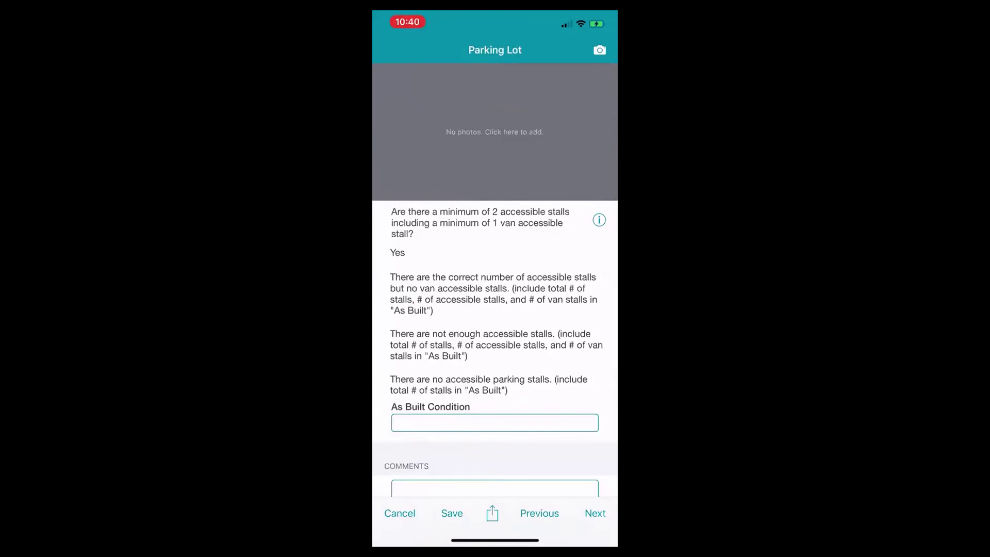
left_click(495, 253)
left_click(496, 294)
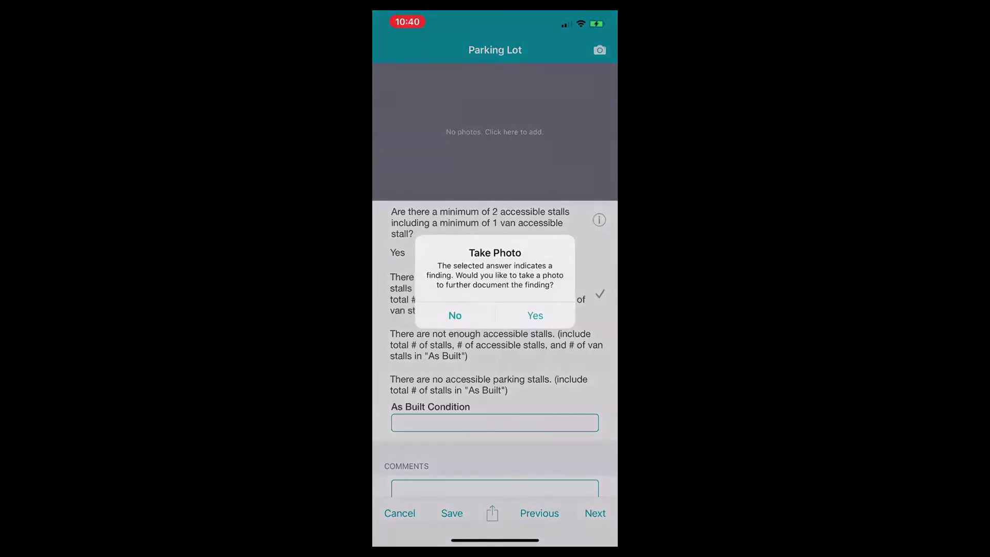
Photograph the stall finding, enter As Built condition 'Demo', and save the checklist
left_click(535, 315)
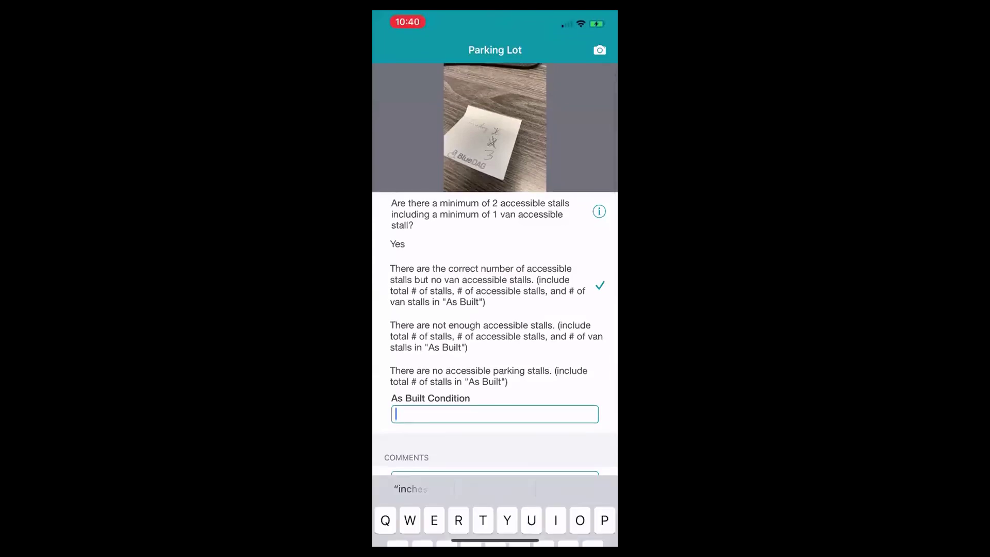
type("Demo")
key("Return")
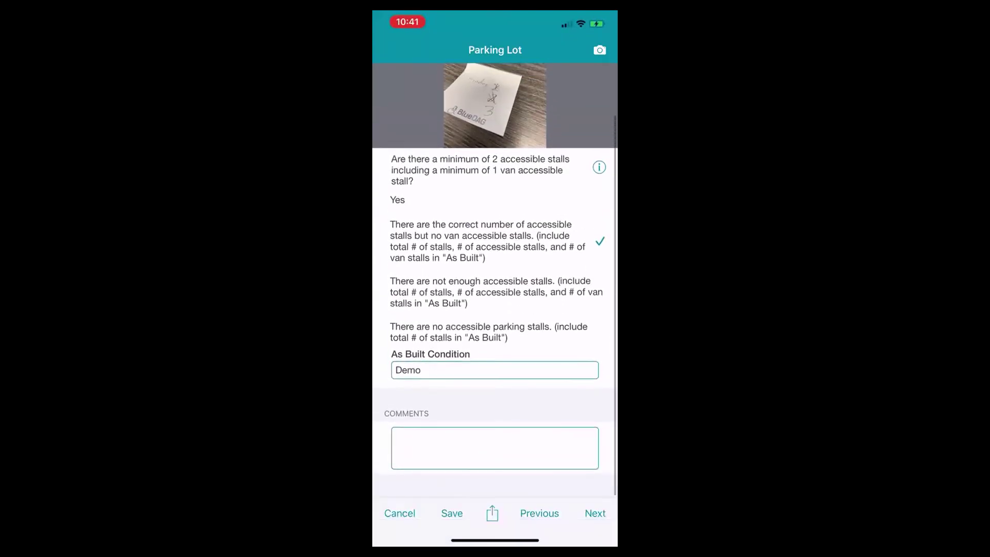
left_click(596, 514)
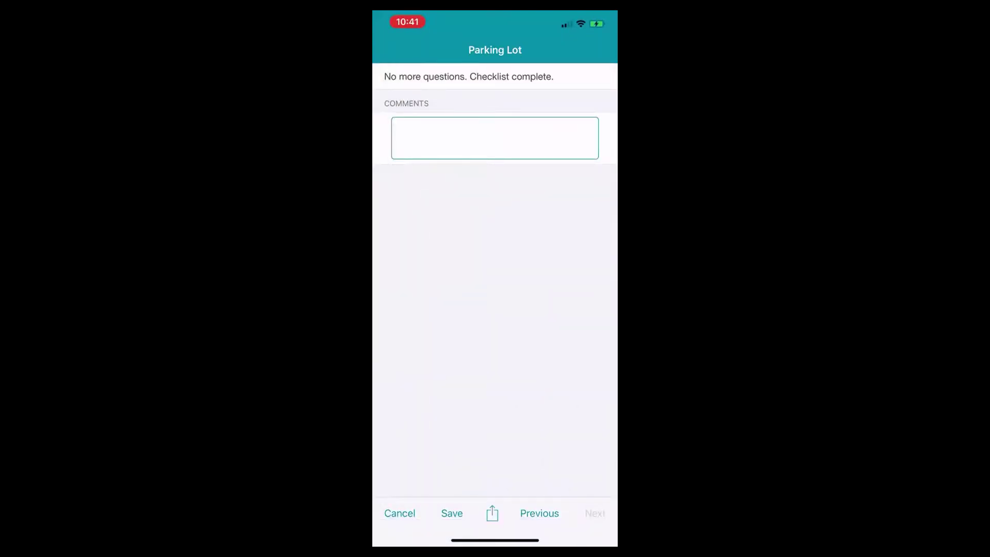
left_click(452, 513)
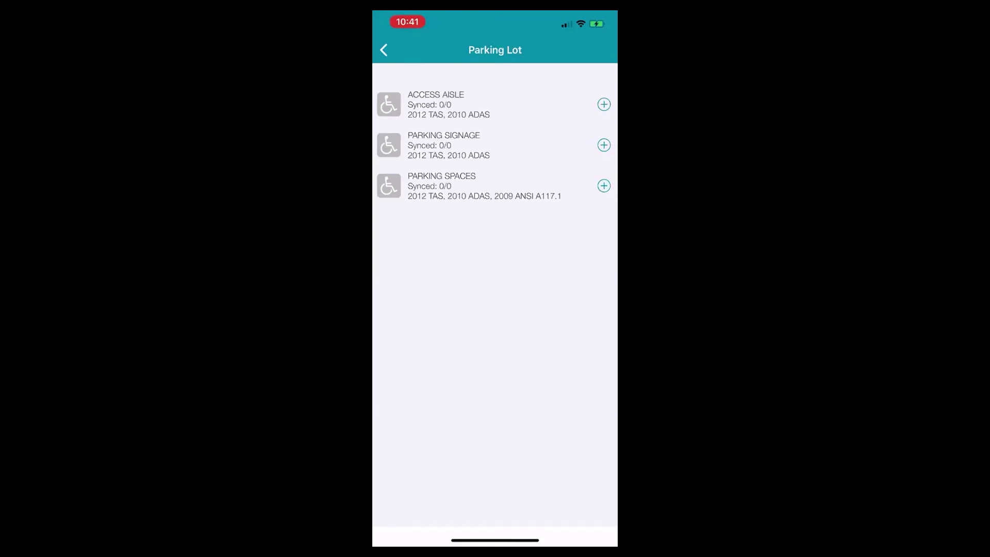
Add a Parking Signage checklist under Parking Lot, then go to the evaluation's findings
left_click(443, 145)
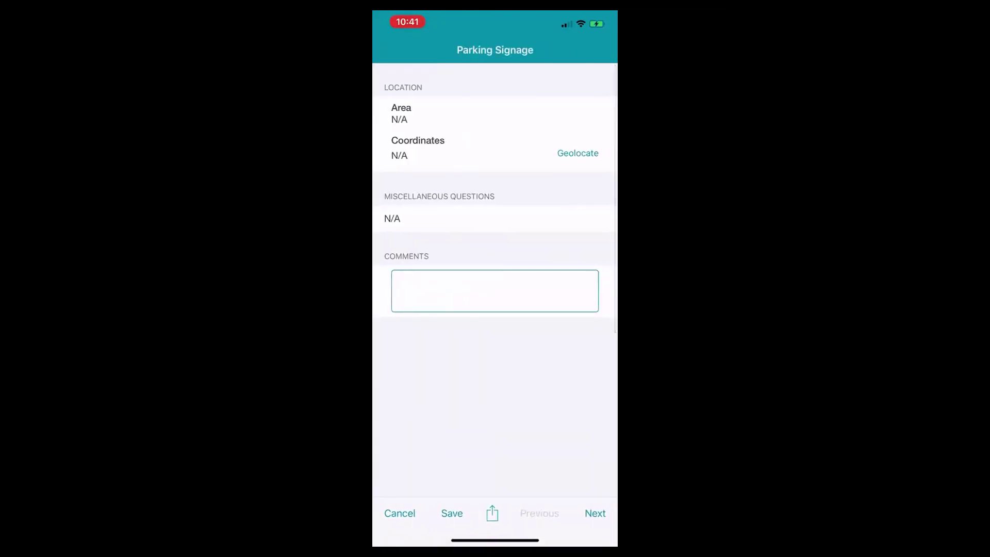
left_click(433, 114)
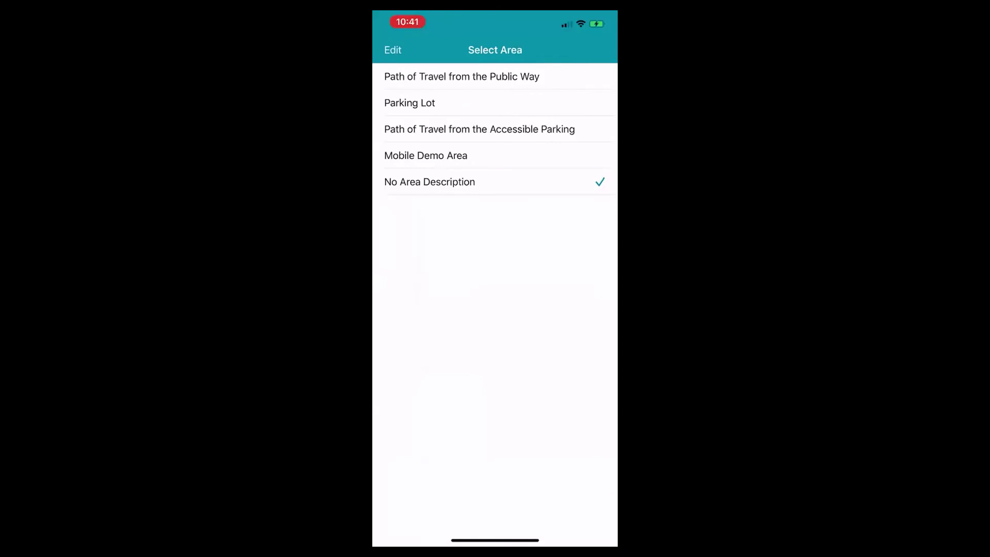
left_click(409, 102)
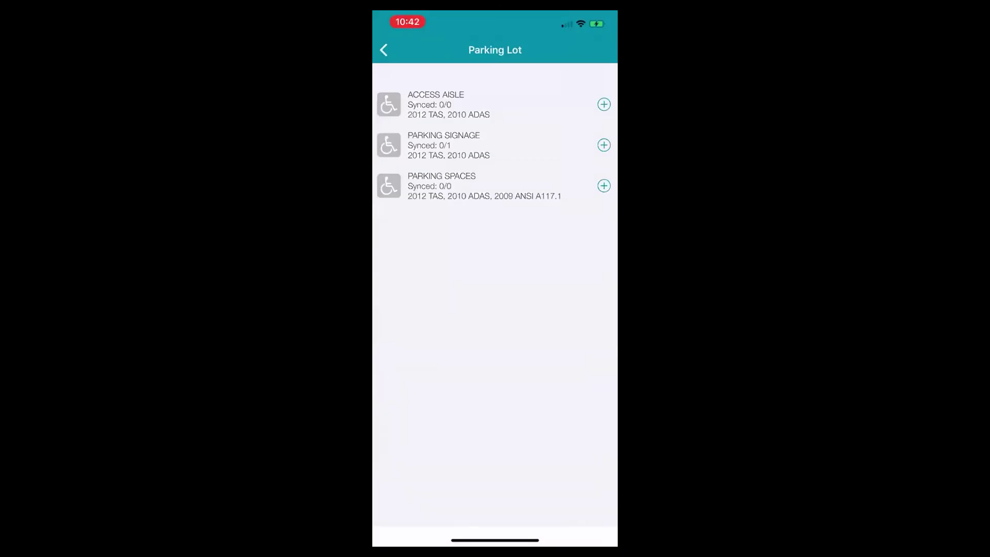
left_click(384, 49)
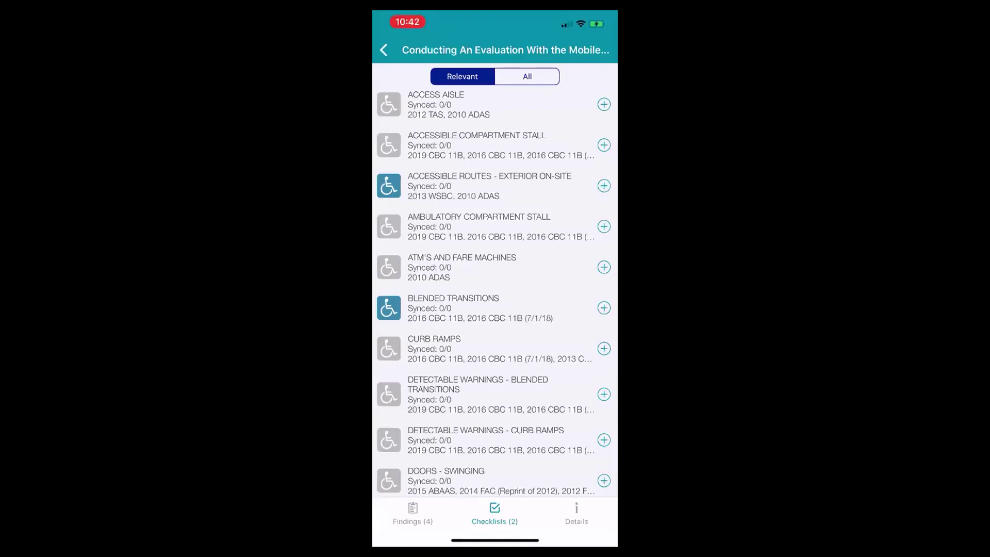
left_click(412, 513)
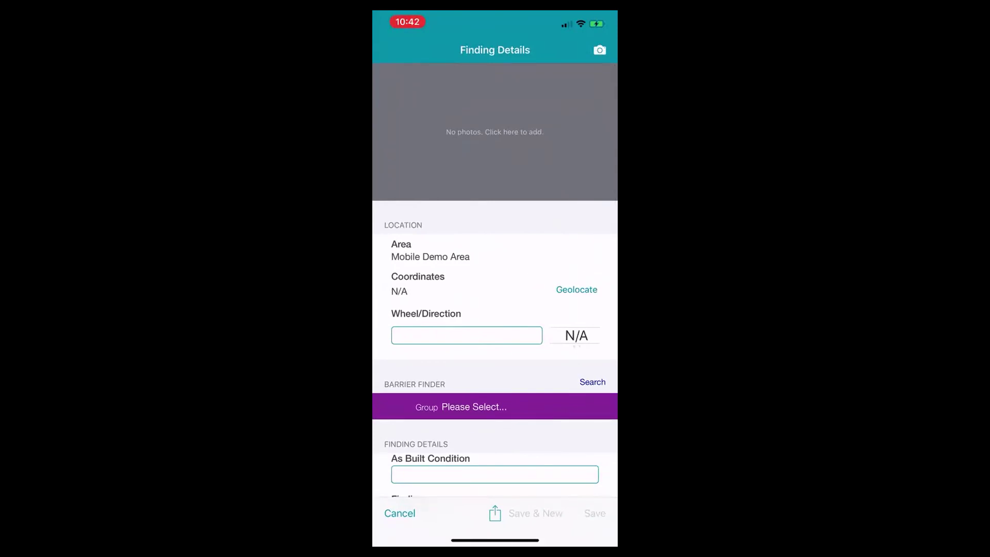
Search the Barrier Finder for 'Curb ramp' and pick the access-aisle built-up curb ramp barrier
left_click(593, 382)
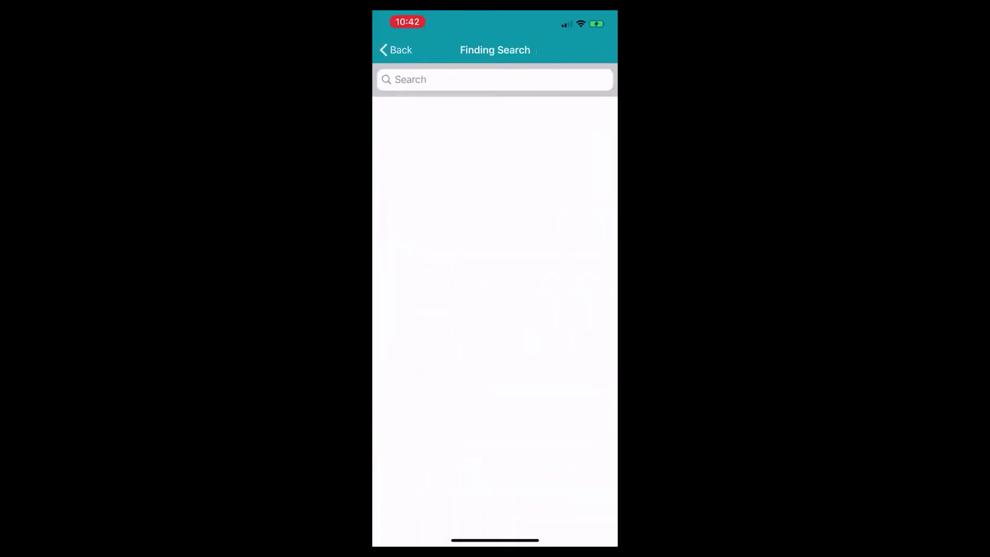
left_click(476, 80)
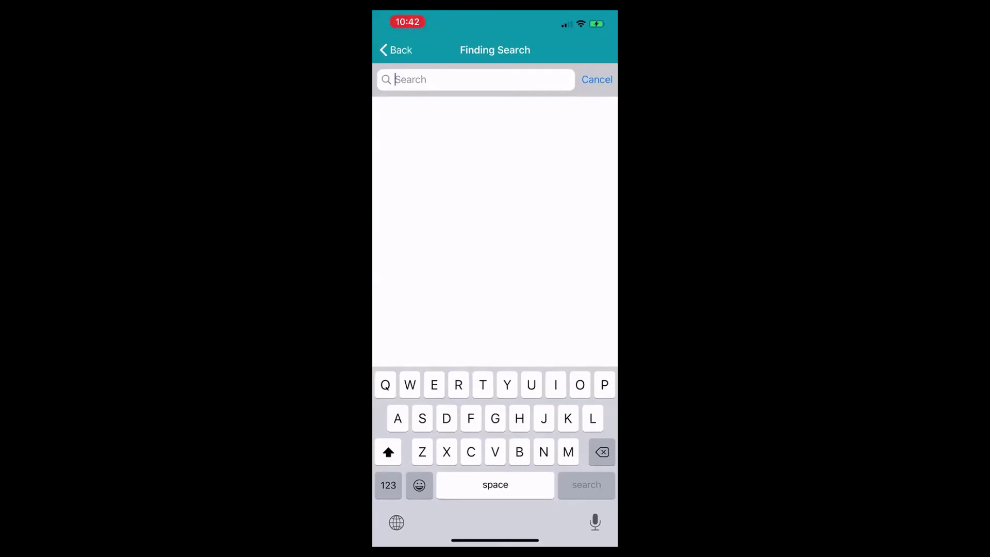
type("Curb")
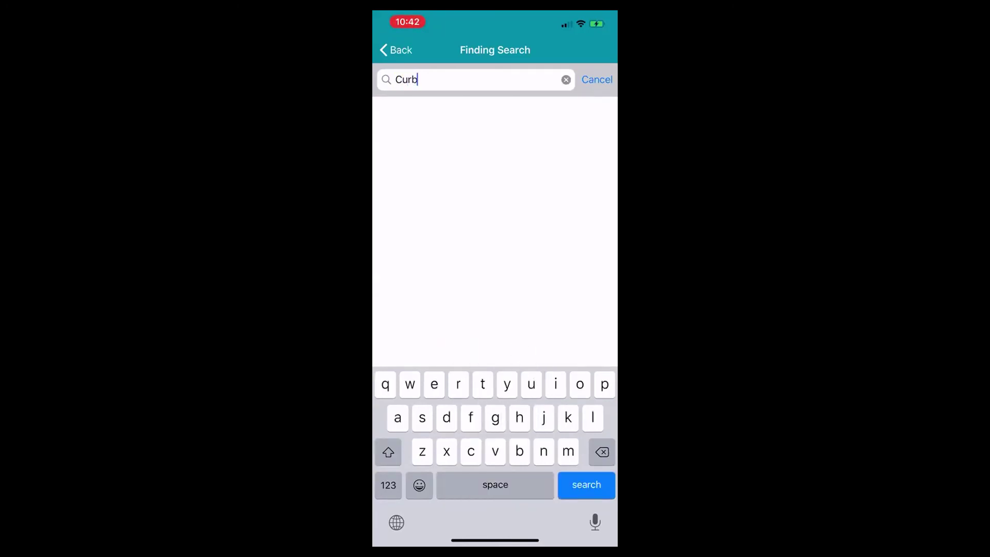
type(" ram")
type("p")
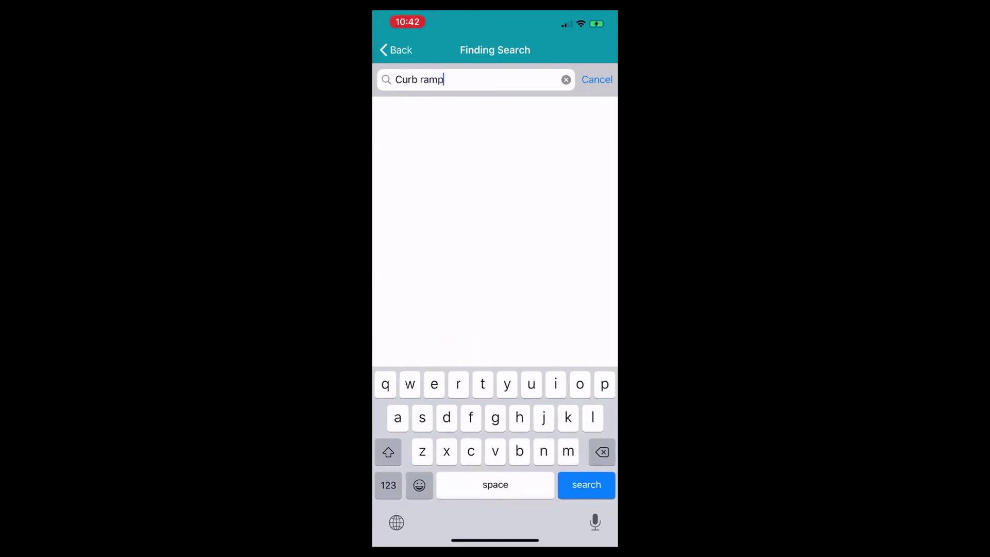
key("Return")
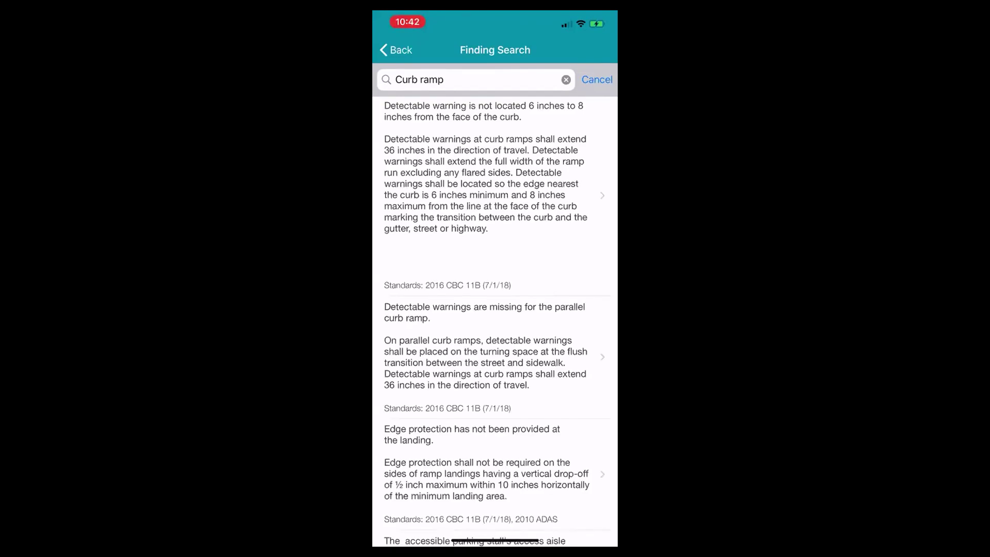
scroll(496, 322, "down", 5)
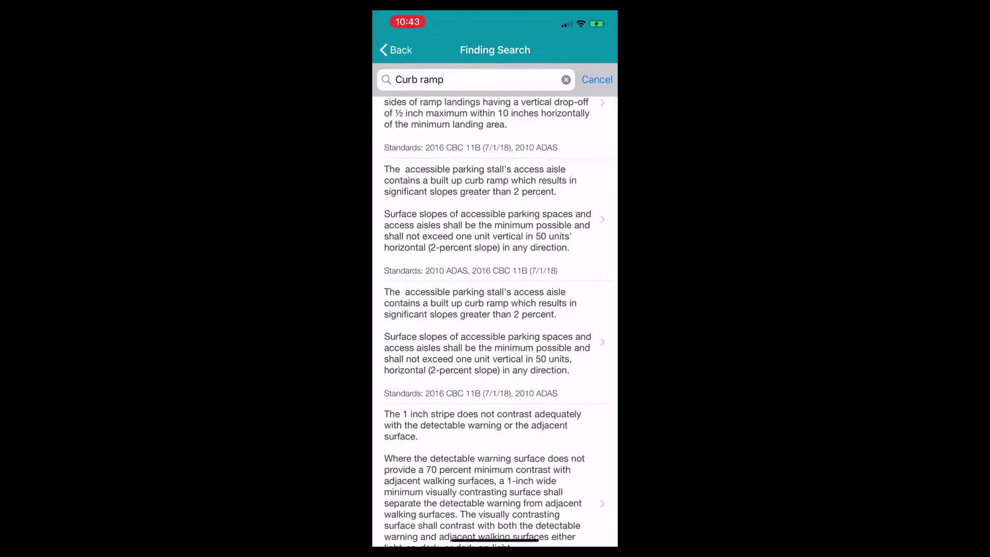
left_click(487, 209)
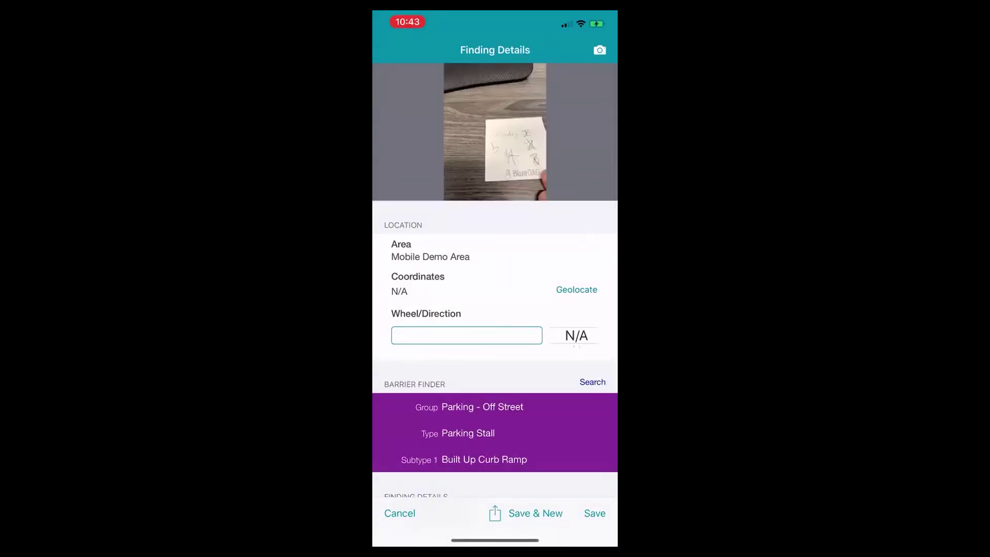
scroll(495, 303, "down", 2)
Set the curb ramp finding's As Built condition to 'Demo', save it, and return to Evaluations
left_click(496, 463)
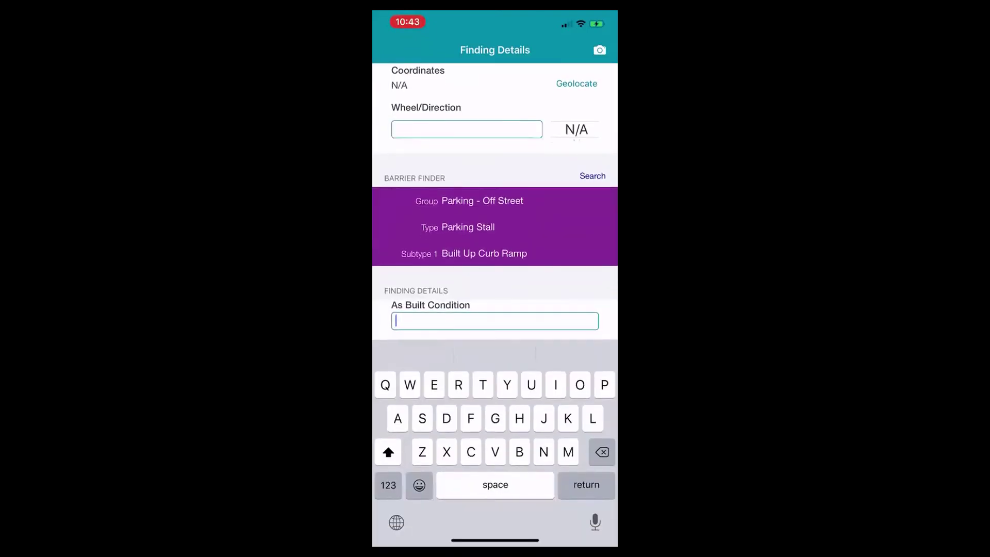
type("Demo")
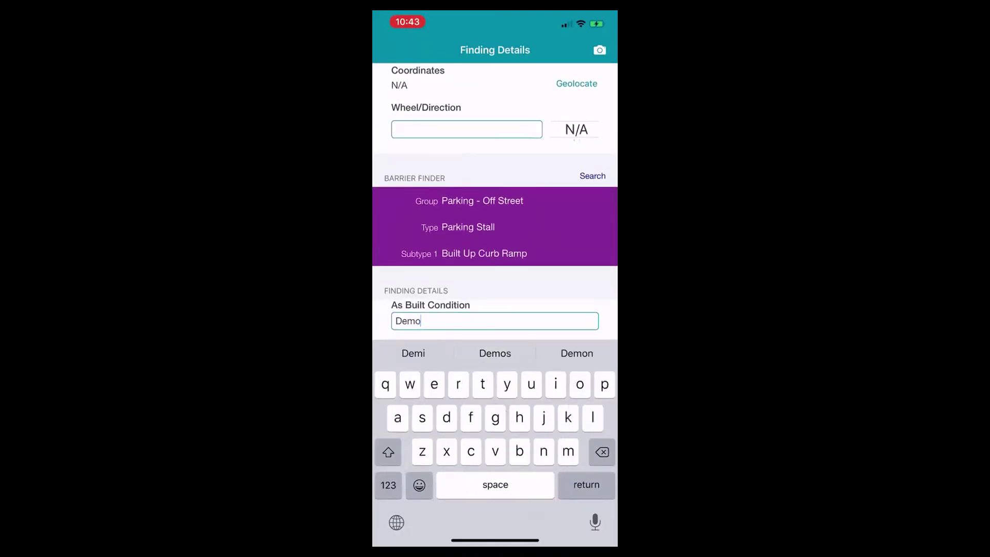
key("Return")
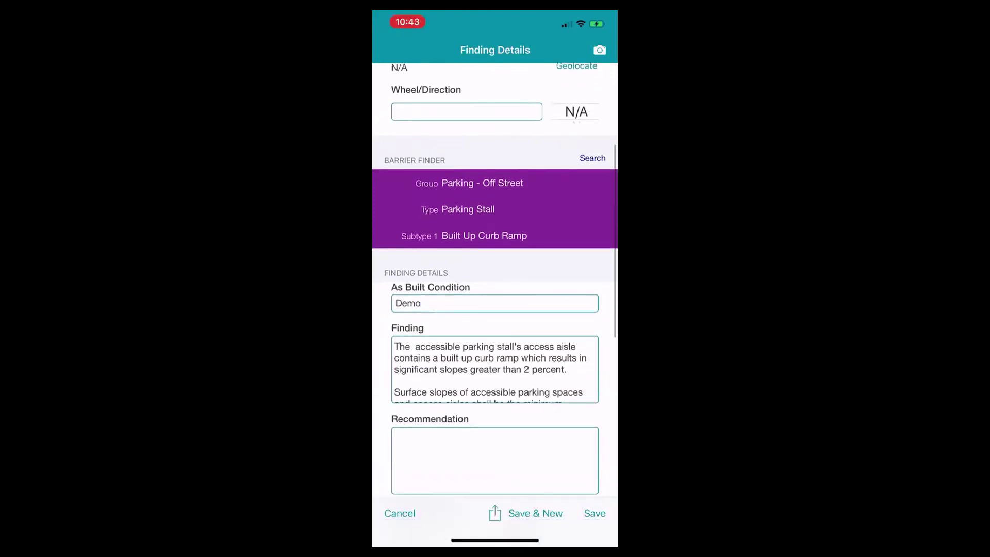
left_click(596, 513)
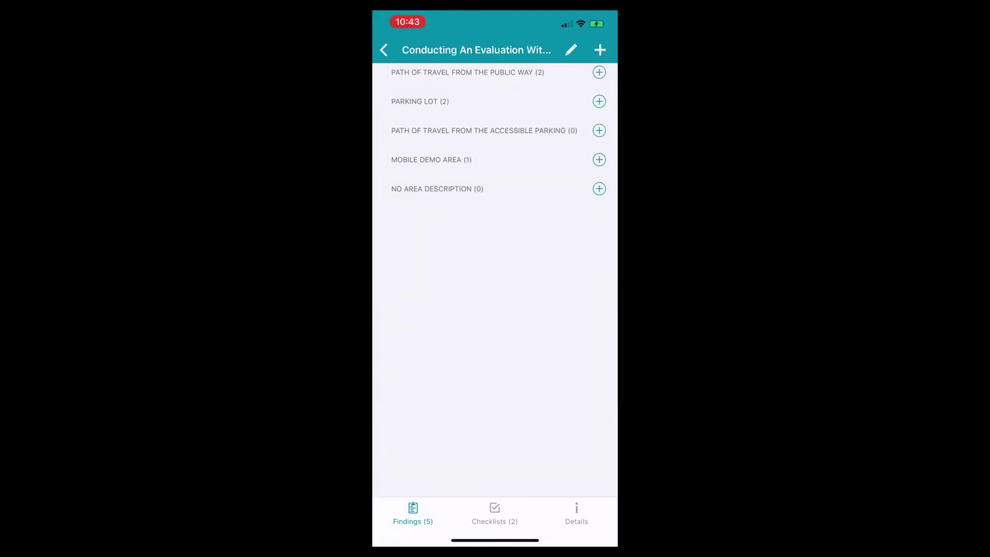
left_click(384, 50)
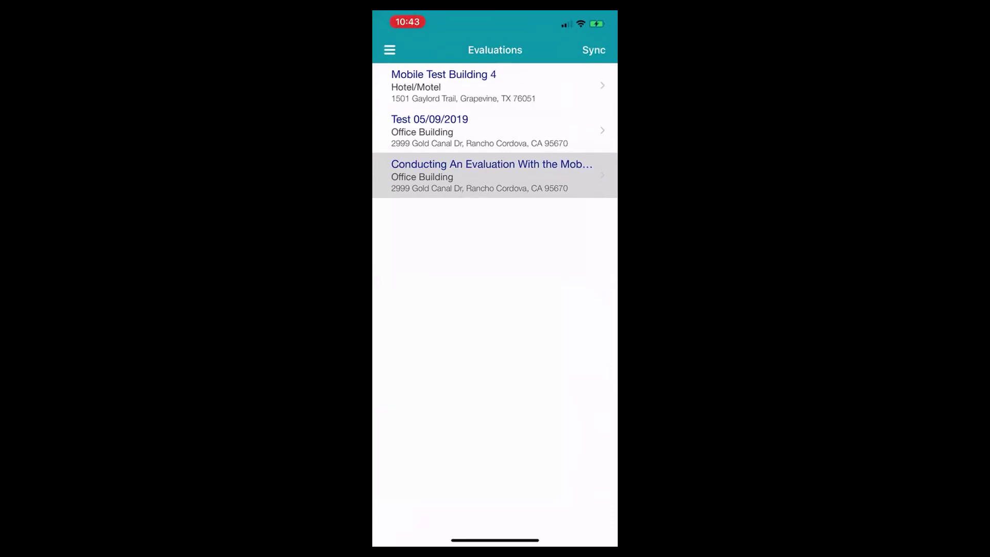
Sync the evaluations, uploading their data and photos to the server
left_click(594, 50)
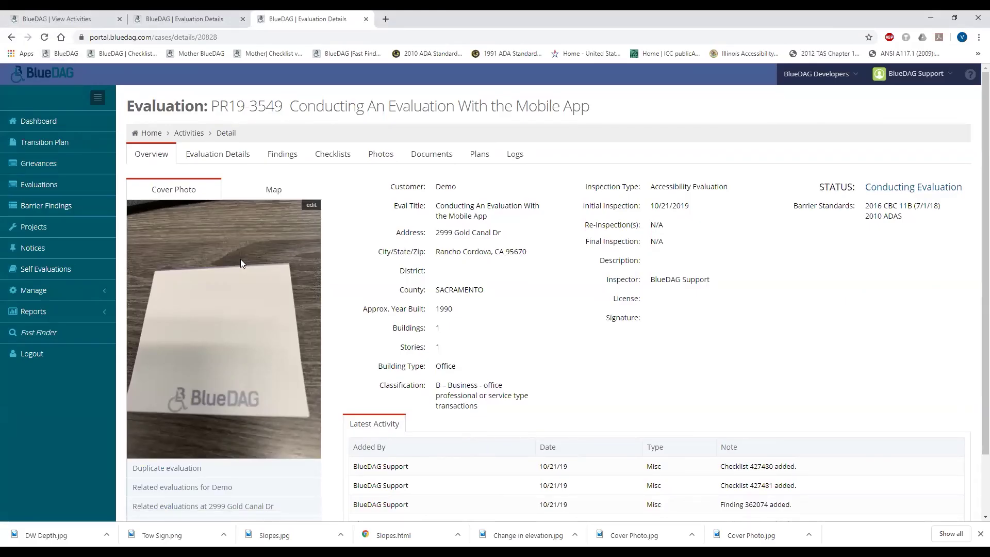
Show the Findings section of the Conducting An Evaluation With the Mobile App evaluation
left_click(282, 156)
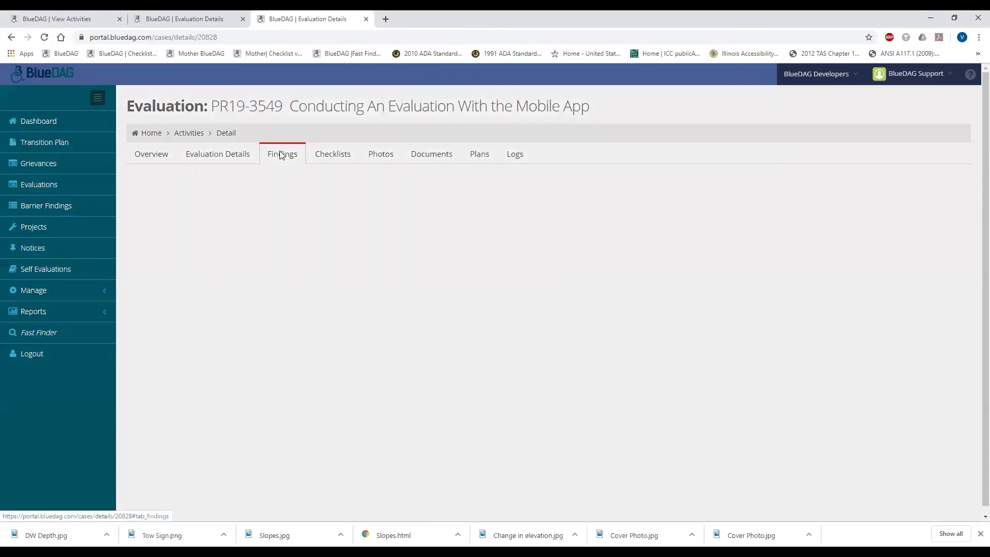